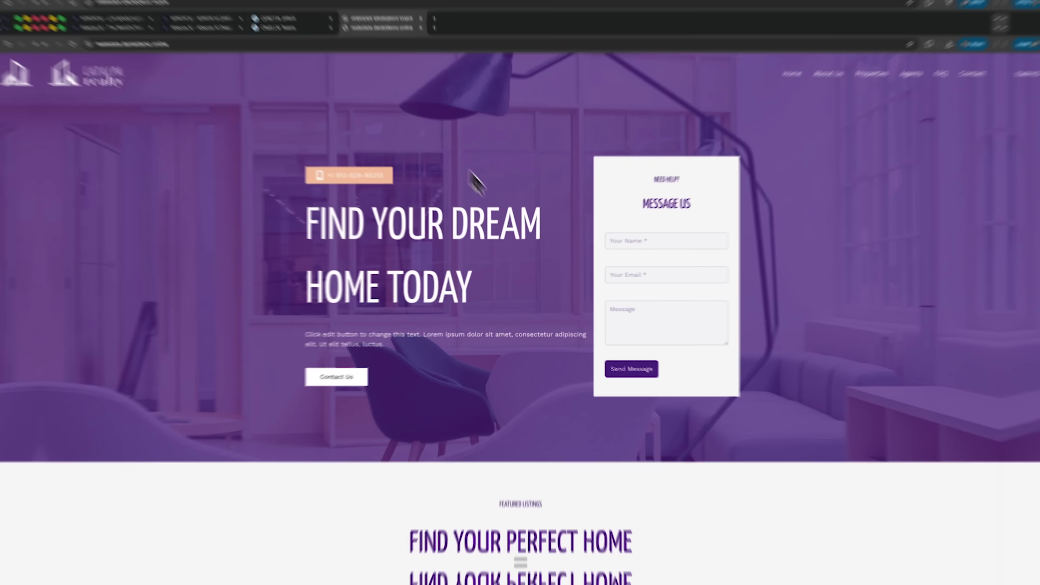
- Scroll the Catalpa Realty homepage past Featured Listings and About Us to Unique Listings
scroll(482, 330, "down", 10)
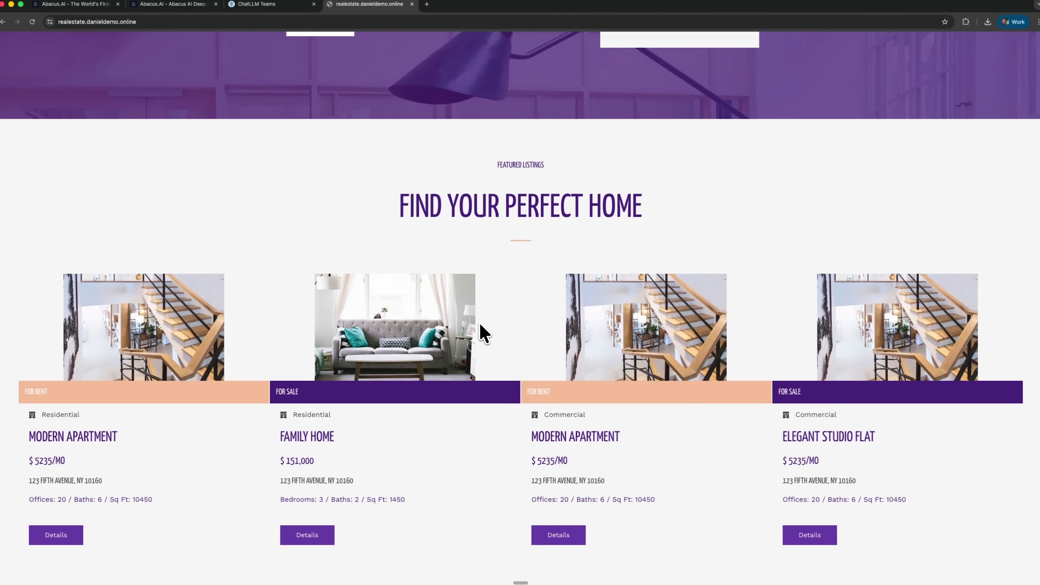
scroll(484, 334, "down", 7)
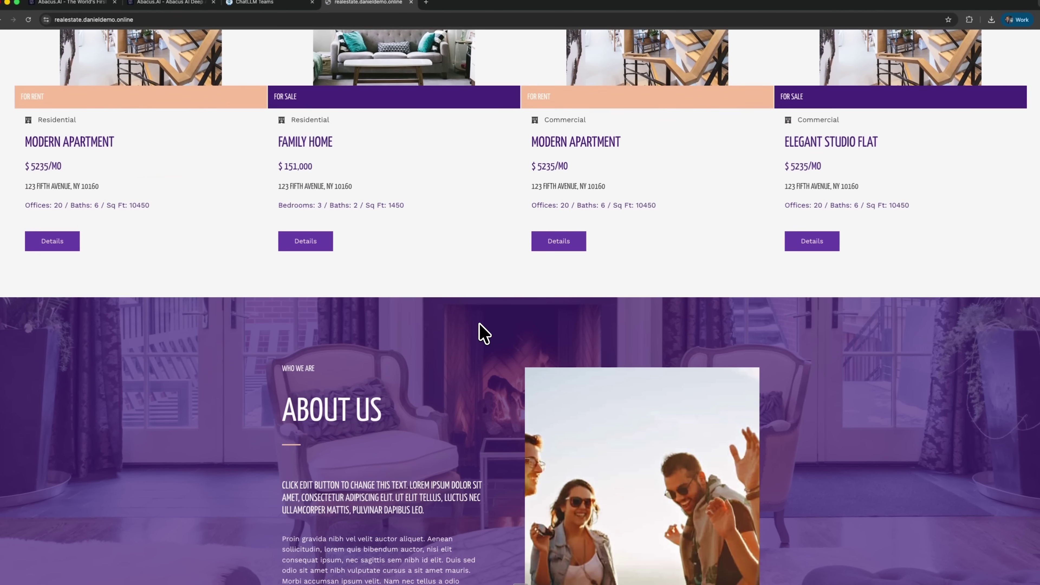
scroll(479, 323, "down", 10)
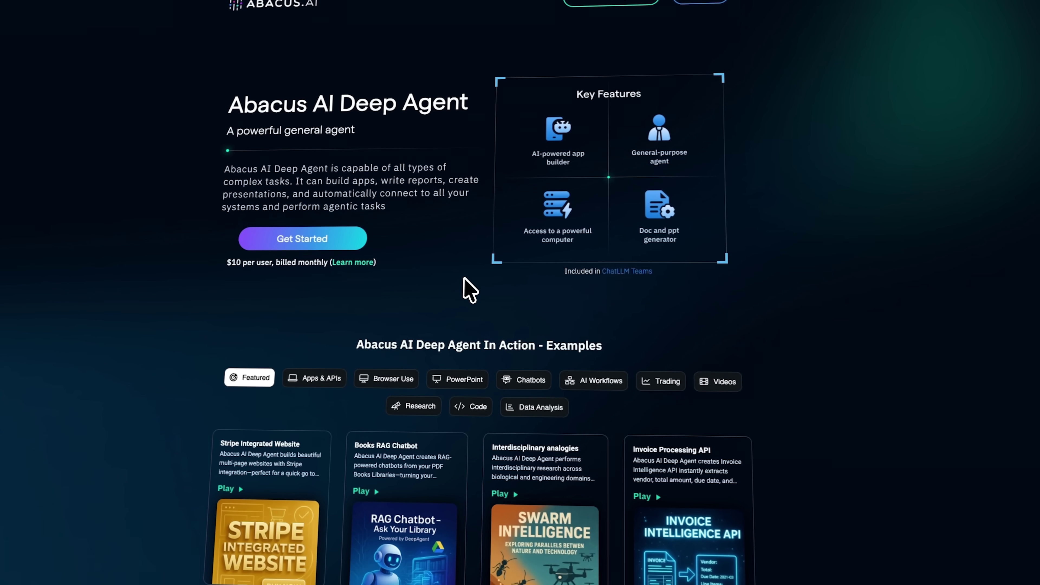
- Scroll through the Deep Agent Examples card grid down to the Bonus Access heading
scroll(464, 278, "down", 6)
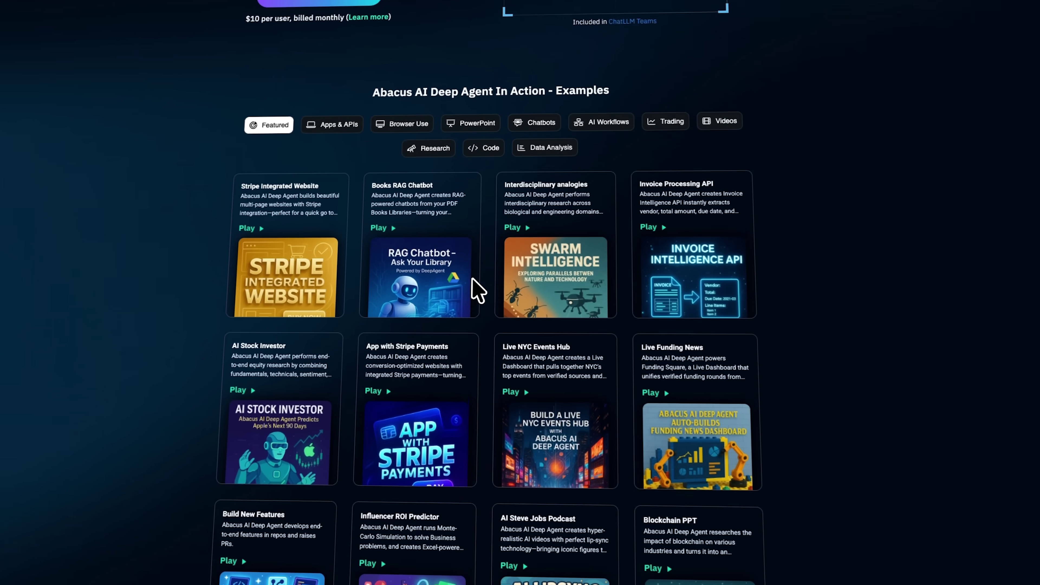
scroll(477, 290, "down", 9)
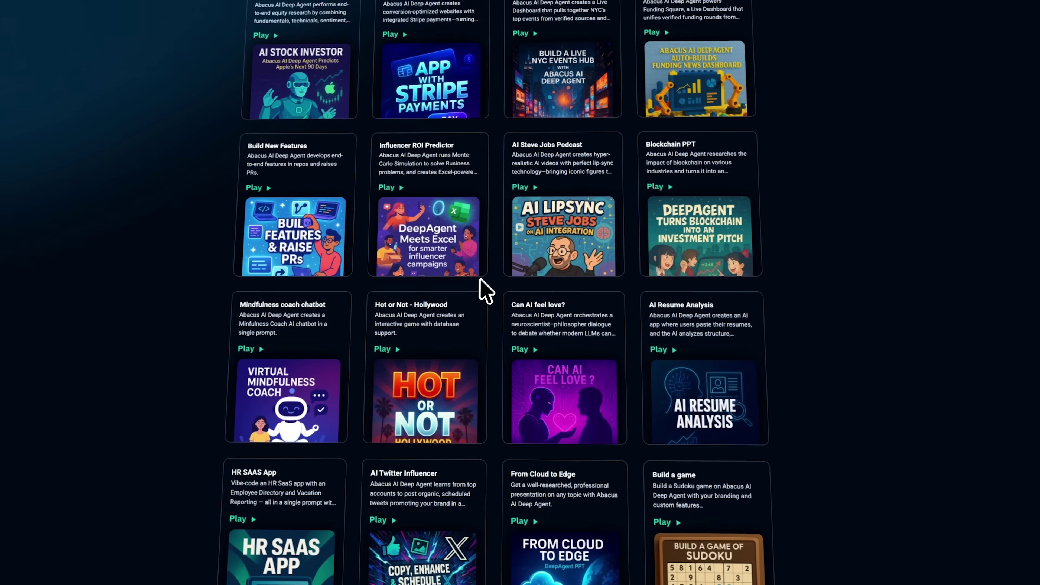
scroll(482, 282, "down", 10)
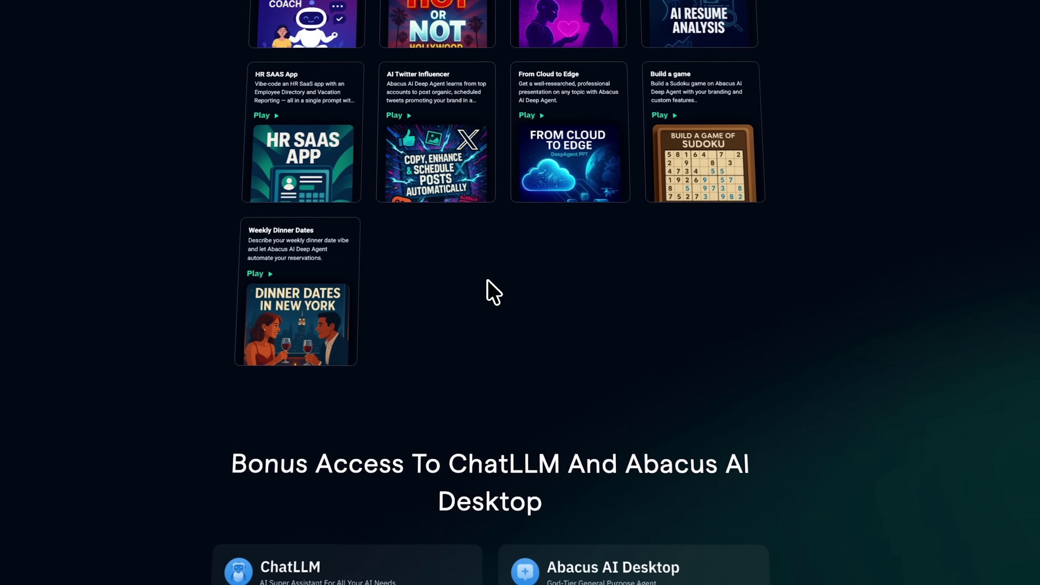
scroll(489, 287, "down", 8)
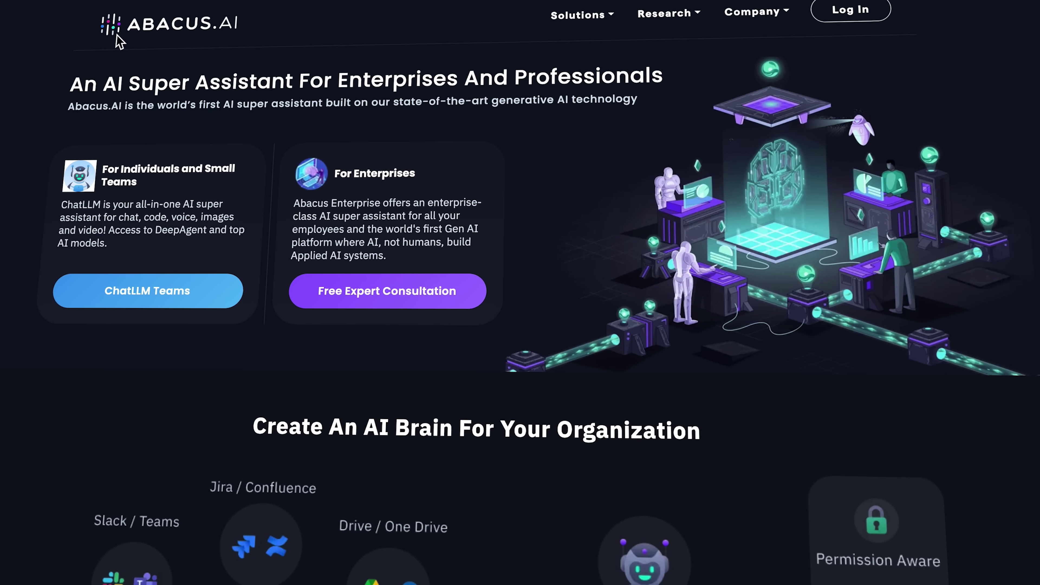
- Go to the Abacus AI Deep Agent page via Solutions, under ChatLLM
left_click(603, 18)
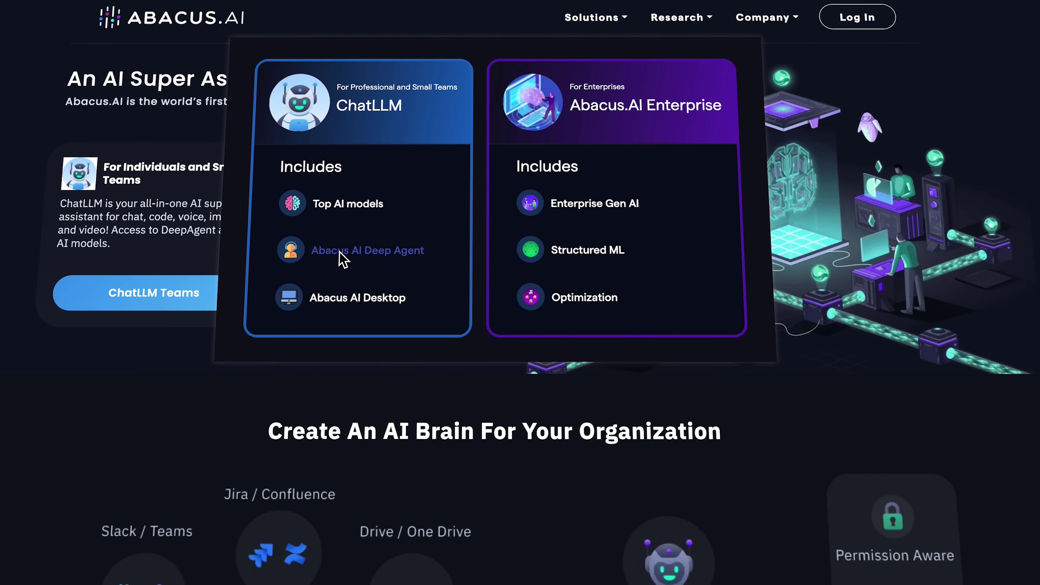
left_click(367, 256)
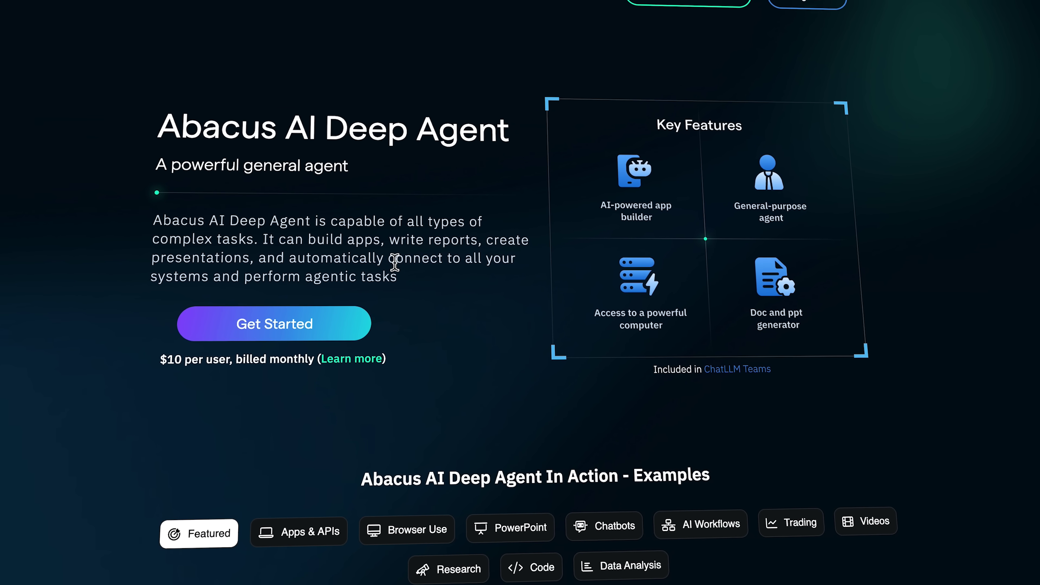
- Preview Real_Estate_Listings_Scraped_Data.xlsx from its file chip in the chat
scroll(594, 362, "down", 2)
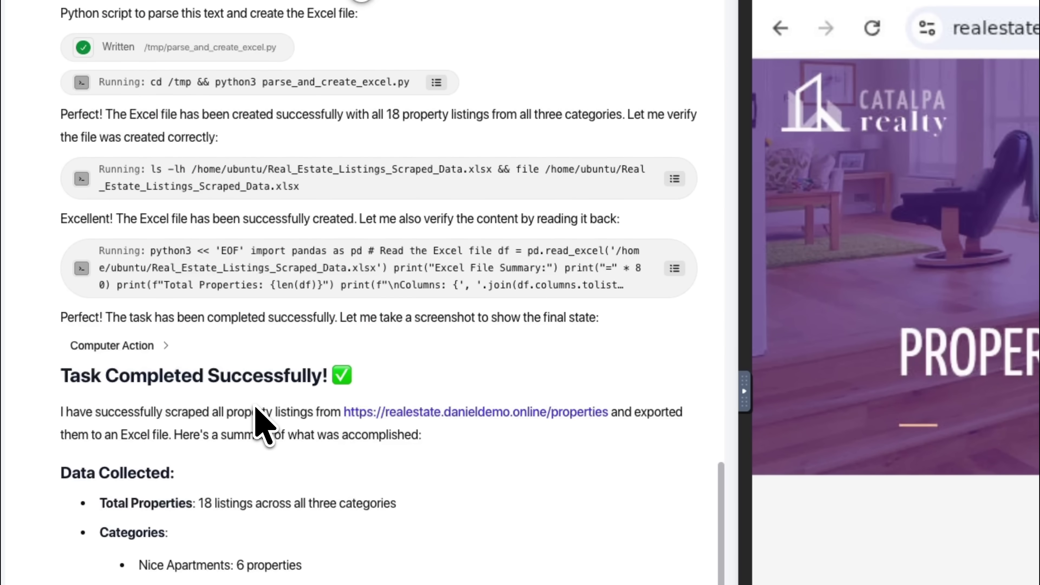
scroll(262, 426, "down", 5)
left_click(288, 409)
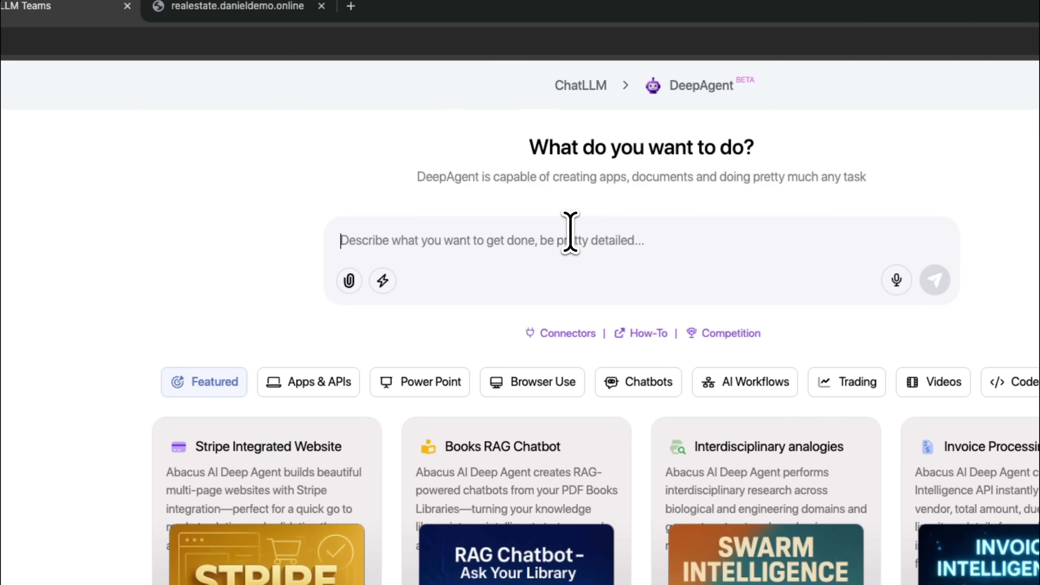
- Paste the Catalpa listings scraping prompt into the DeepAgent task box and review it
key("super+v")
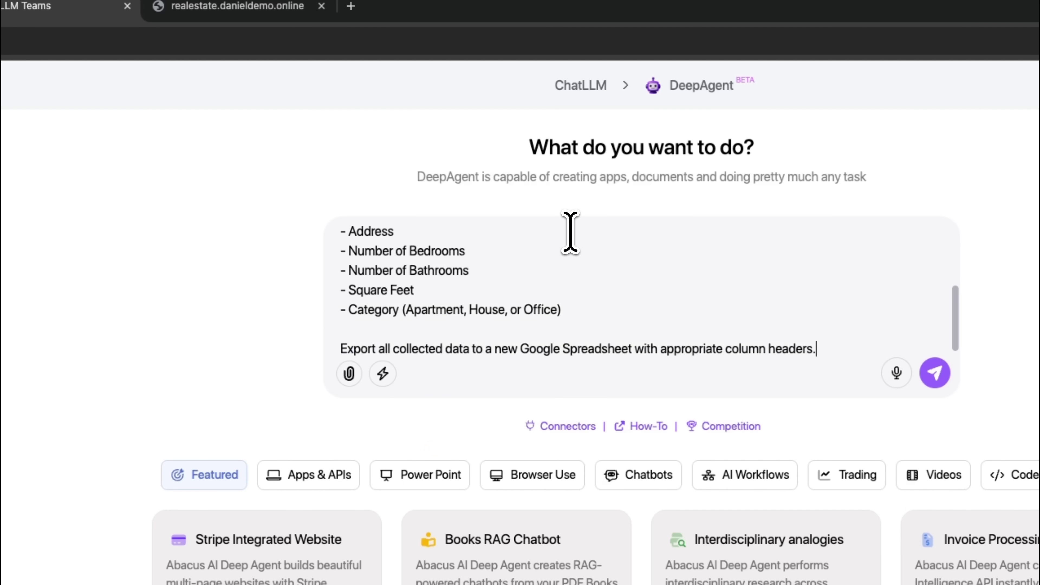
scroll(557, 287, "up", 5)
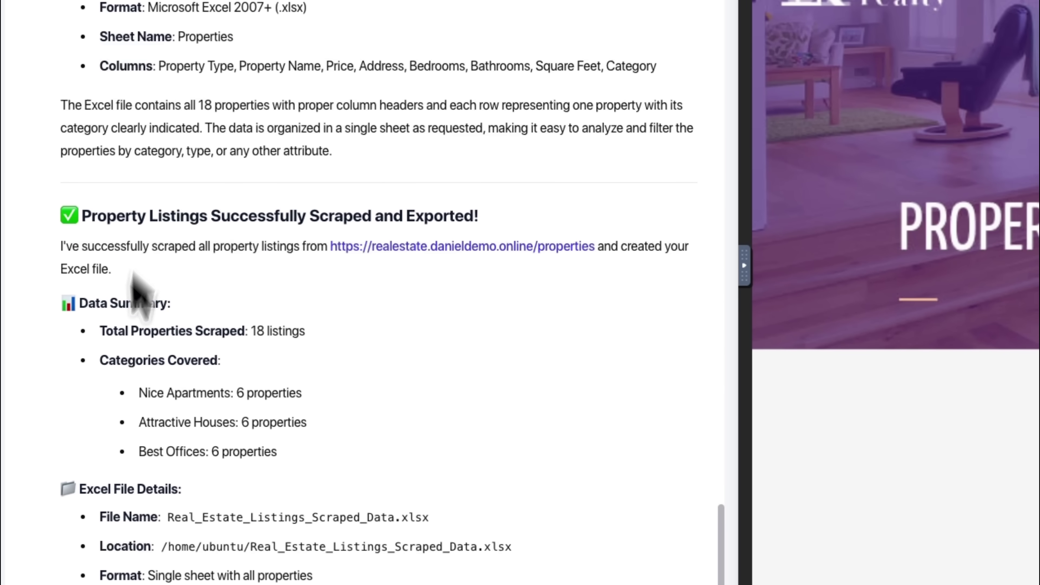
scroll(130, 289, "down", 3)
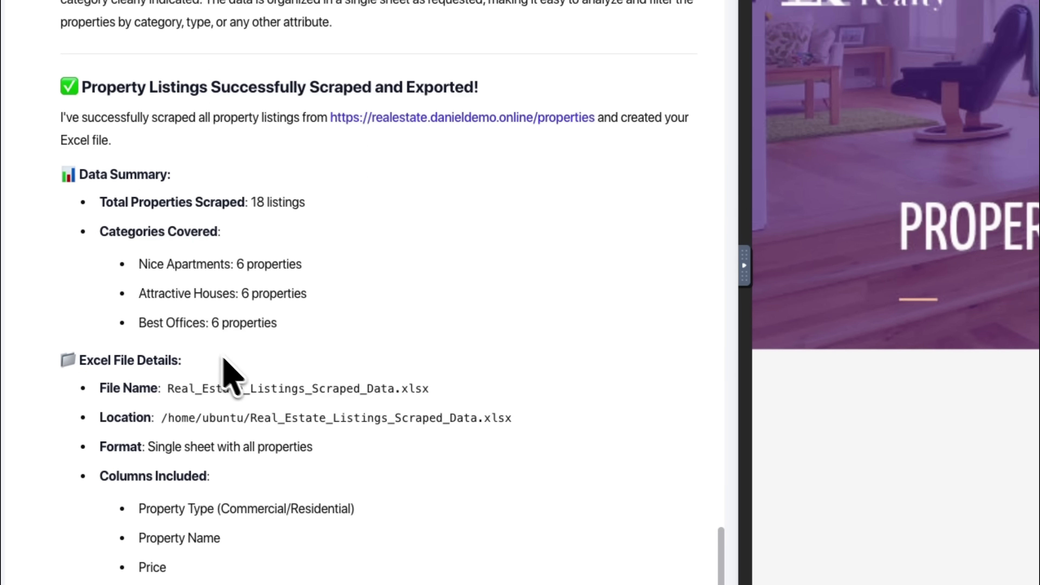
scroll(229, 365, "down", 5)
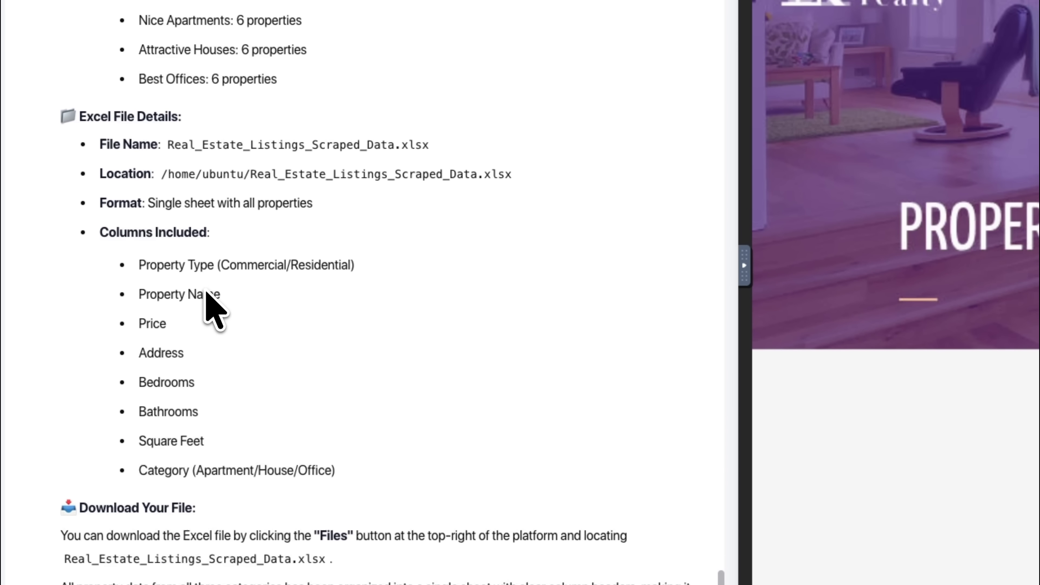
scroll(195, 371, "down", 7)
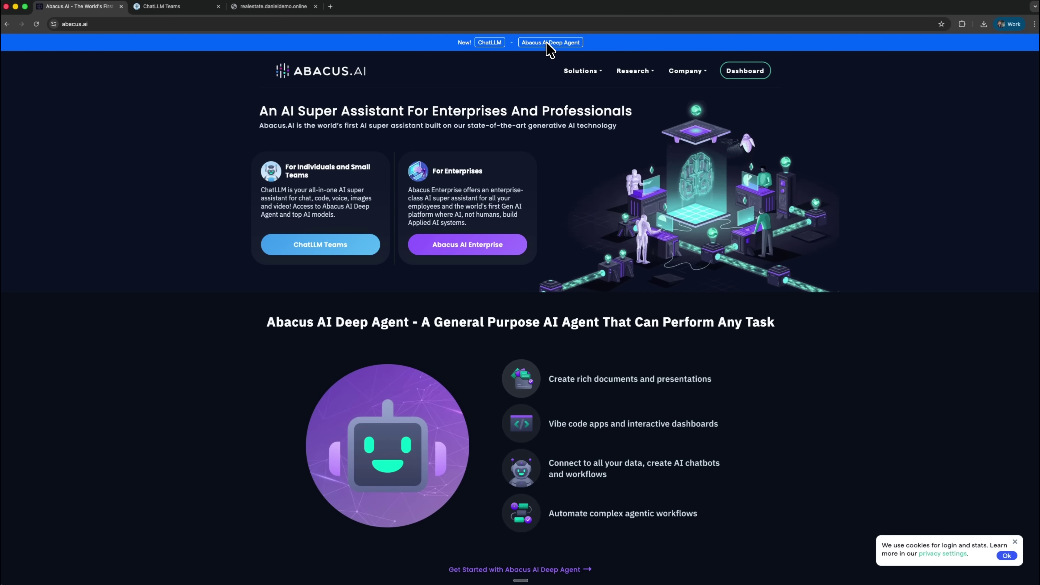
- Open deepagent.abacus.ai in a new tab and scroll down to the ChatLLM feature cards
left_click(546, 42)
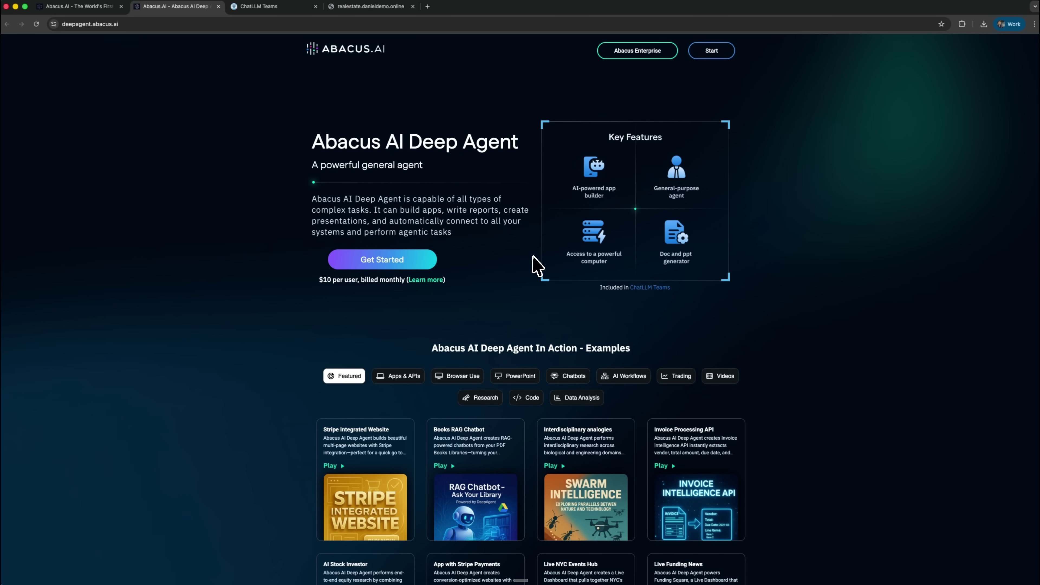
scroll(522, 295, "down", 4)
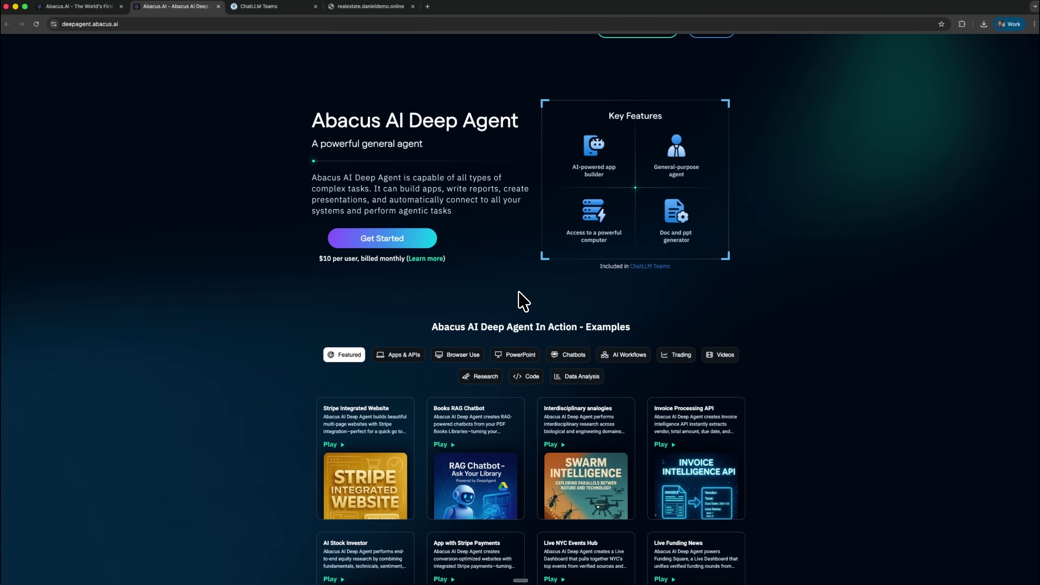
scroll(522, 302, "down", 7)
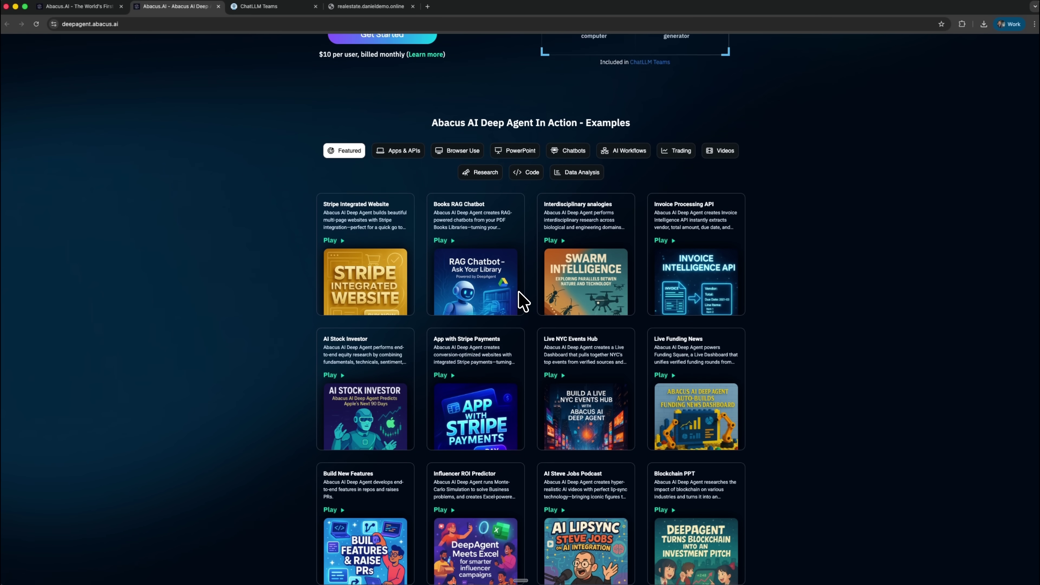
scroll(523, 301, "down", 12)
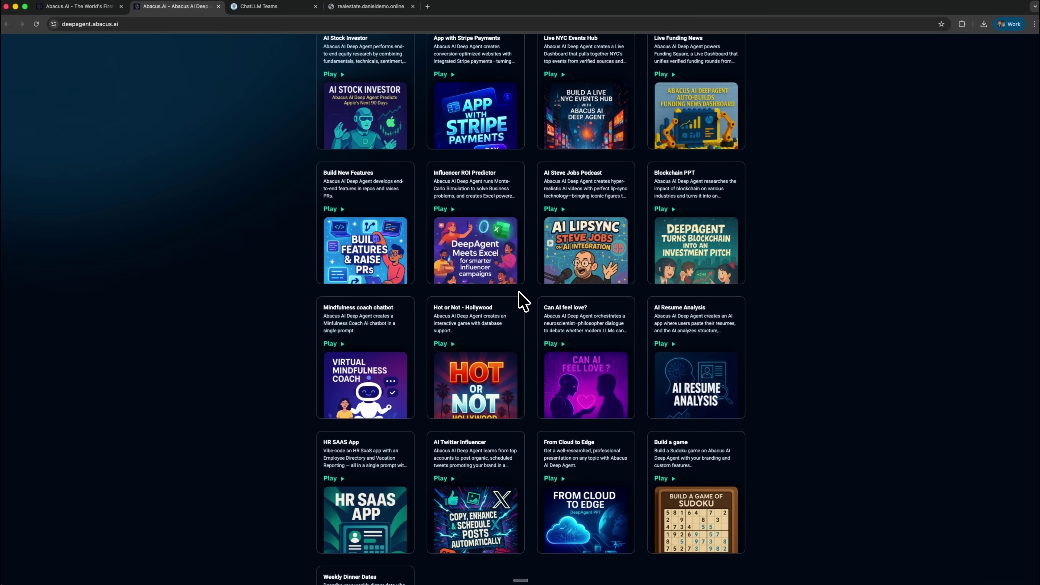
scroll(523, 301, "down", 7)
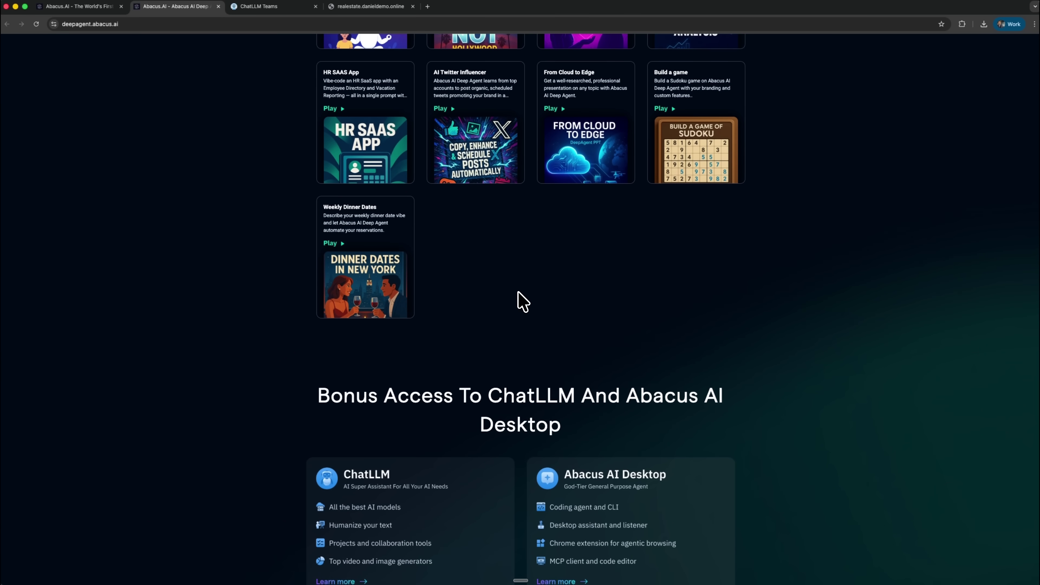
scroll(523, 301, "down", 3)
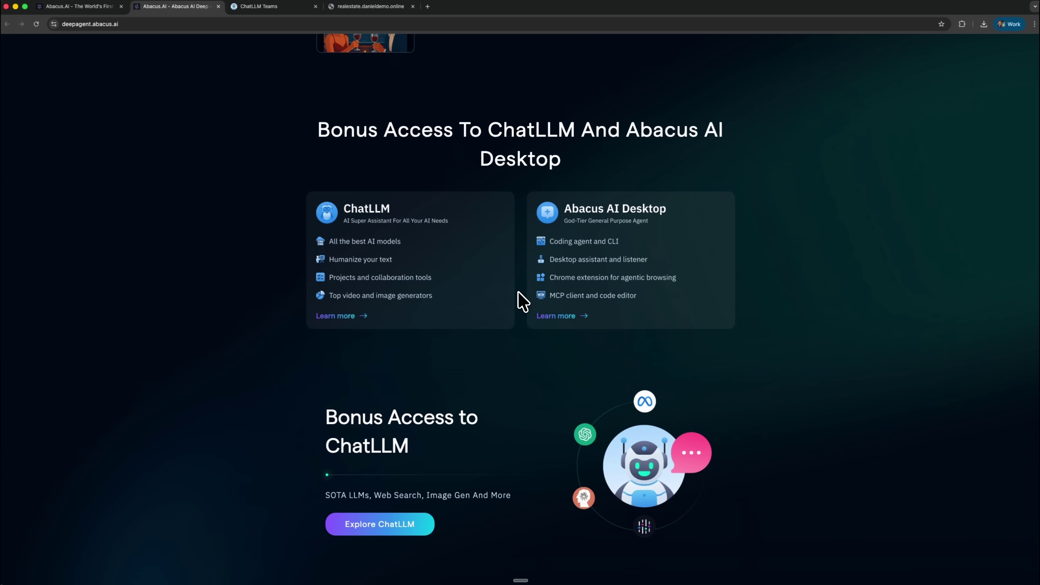
scroll(522, 301, "down", 6)
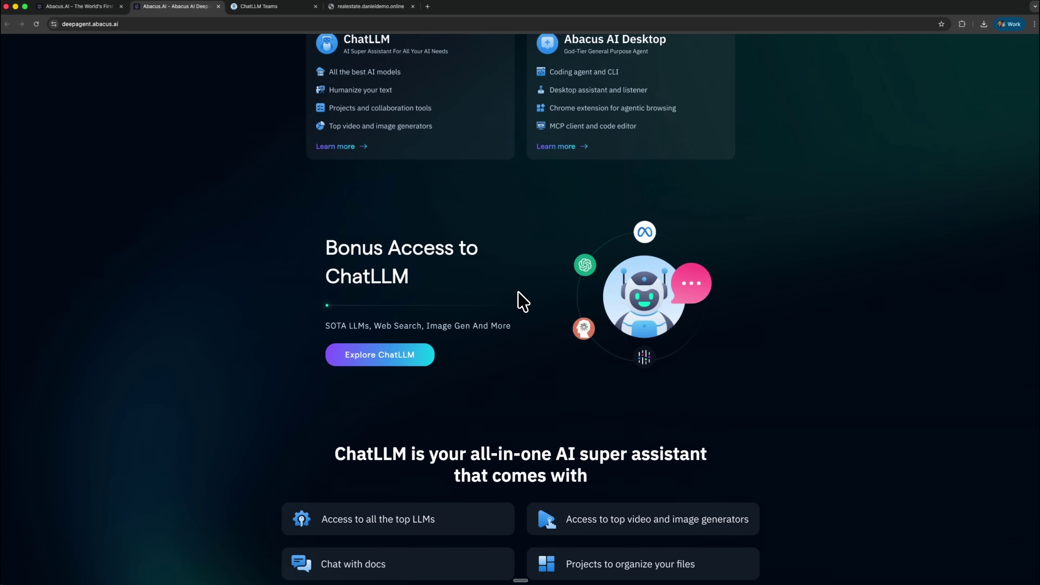
scroll(522, 301, "down", 5)
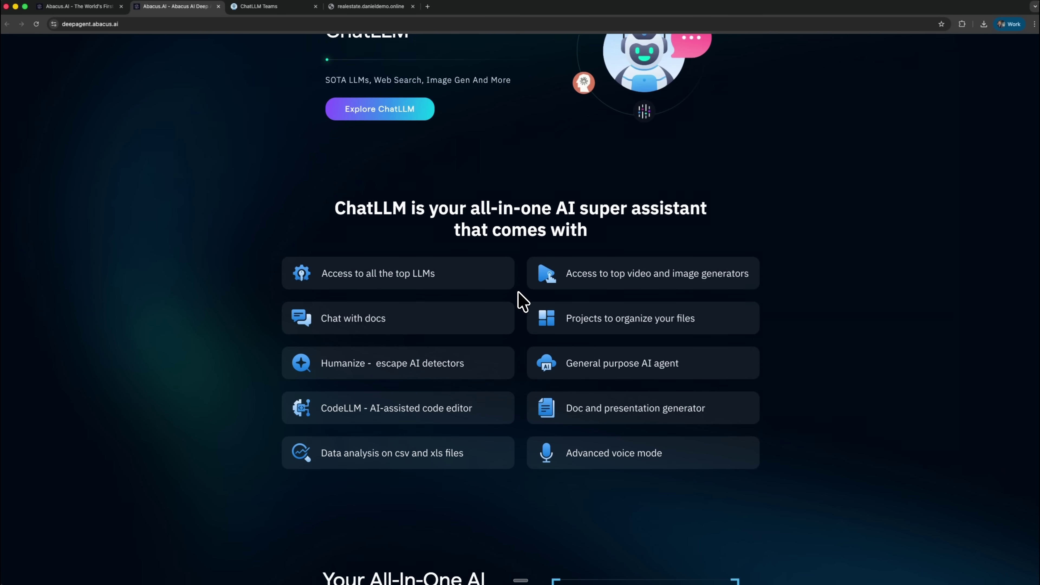
- Look over the Catalpa realty Unique Listings, then return to the ChatLLM Teams DeepAgent tab
left_click(370, 6)
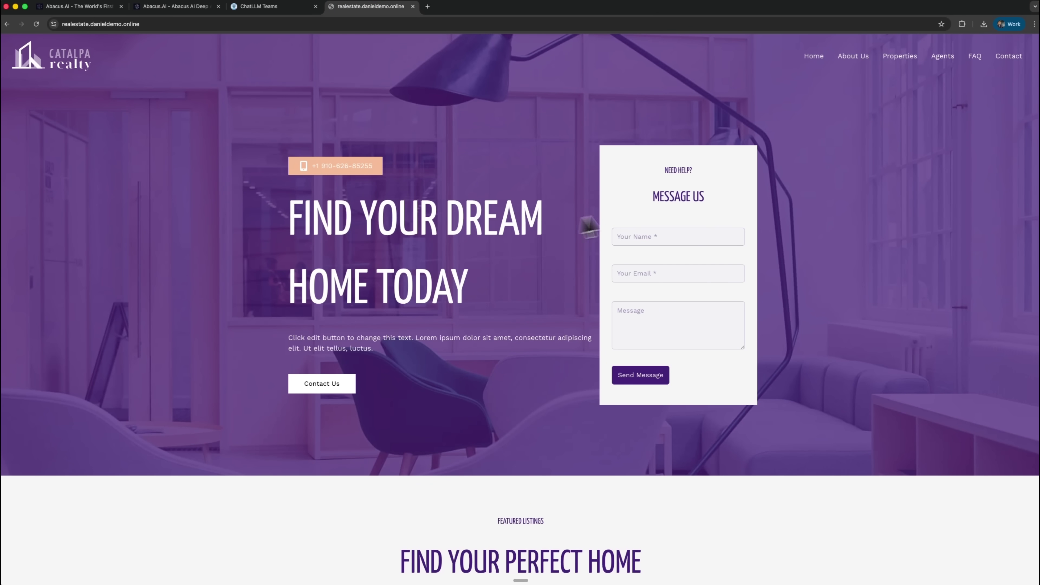
scroll(483, 327, "down", 10)
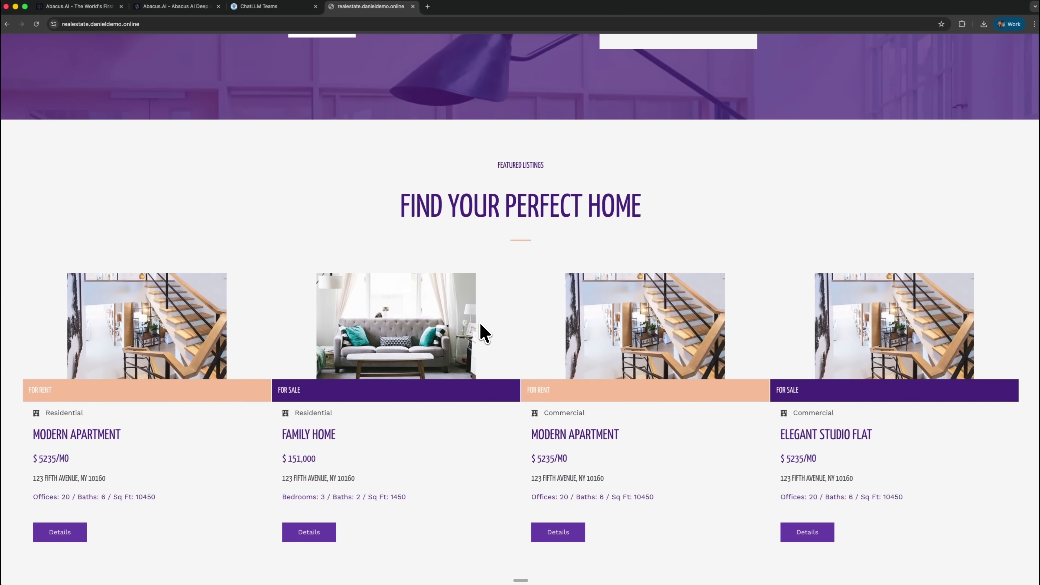
scroll(483, 333, "down", 7)
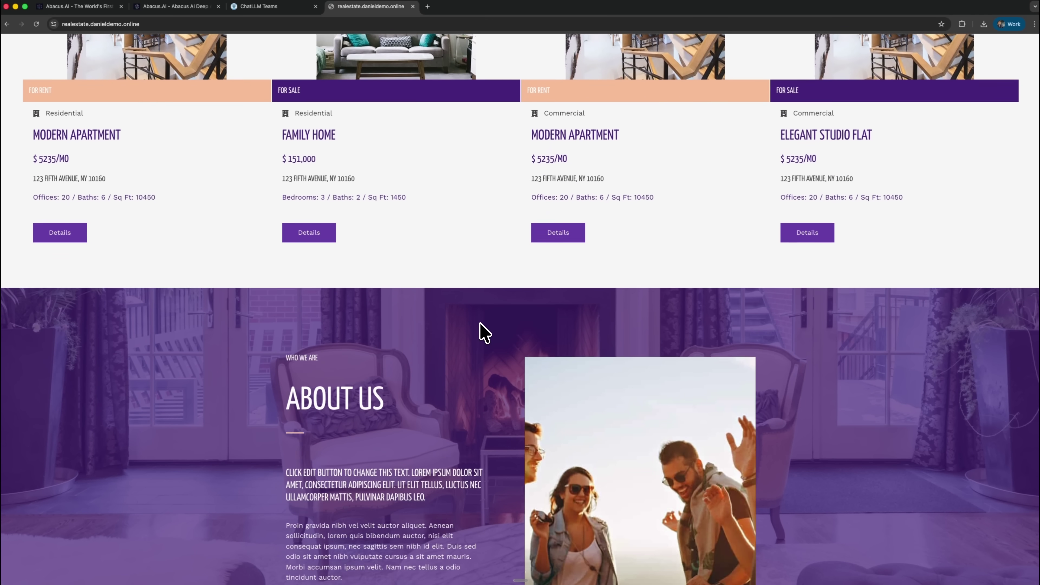
scroll(484, 332, "down", 11)
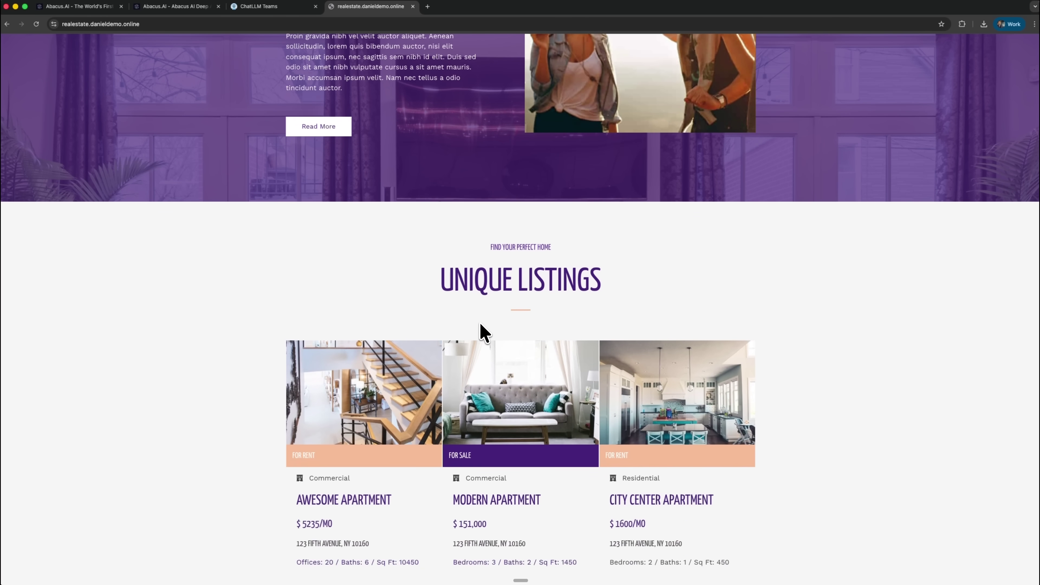
scroll(484, 332, "down", 1)
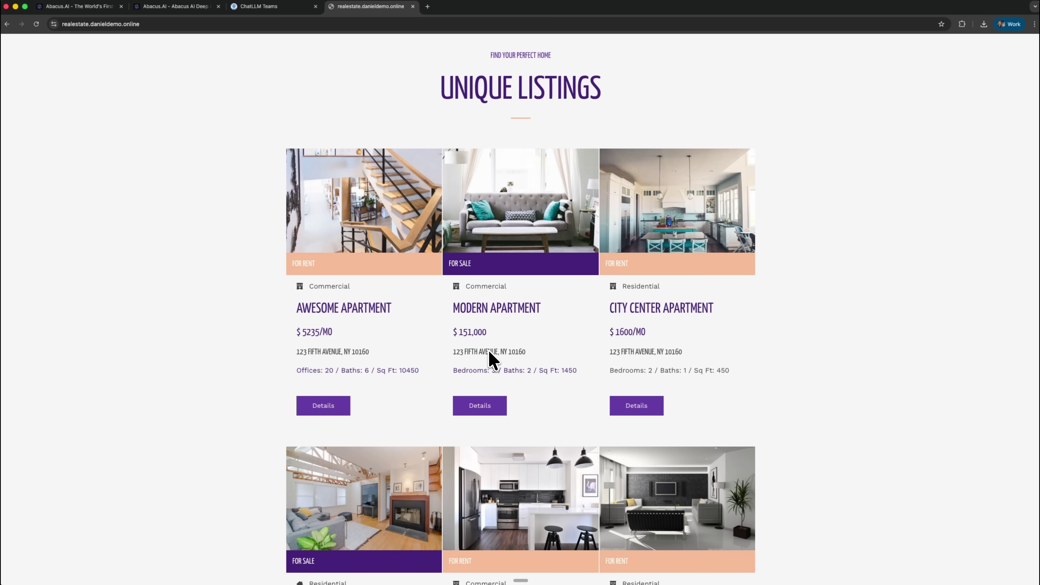
scroll(494, 375, "down", 1)
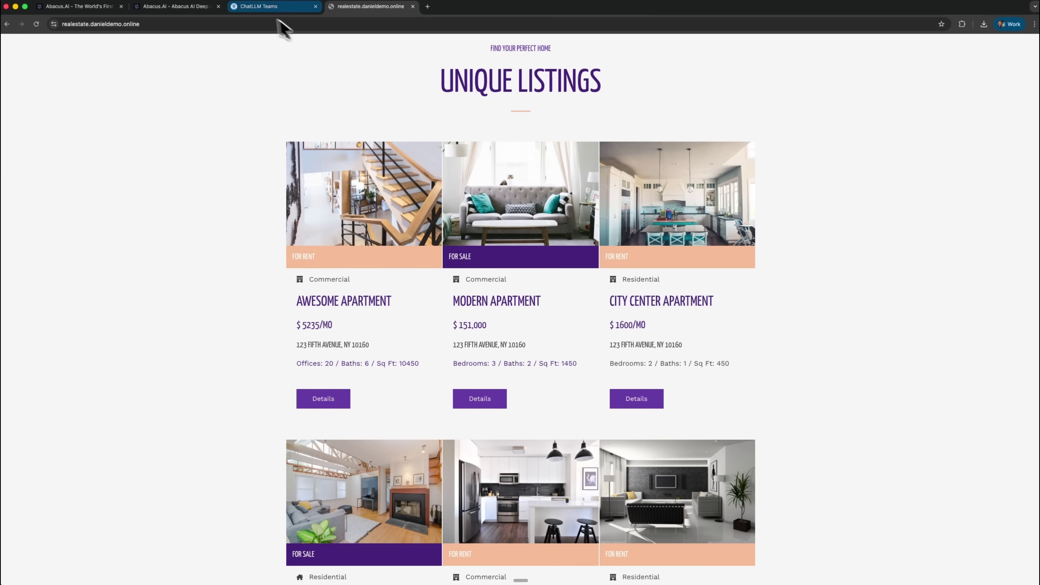
left_click(258, 6)
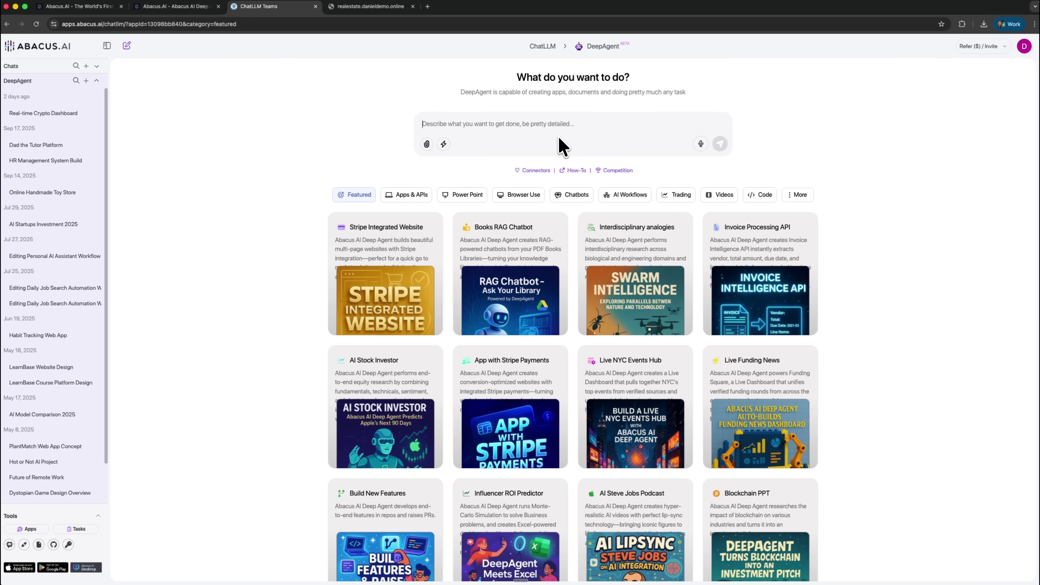
- Submit the prompt to scrape all three listing categories and export them with column headers
left_click(537, 119)
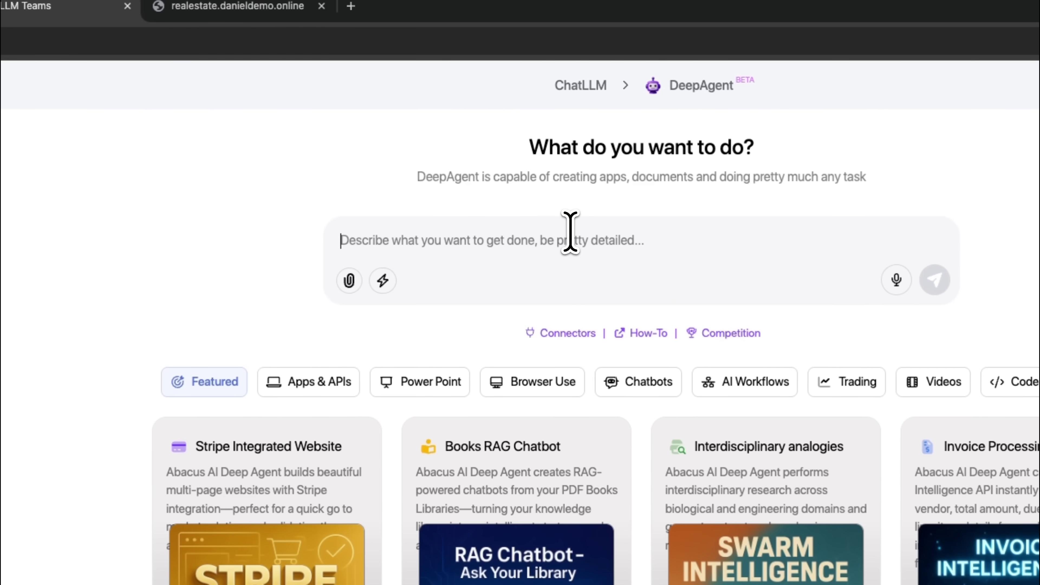
key("super+v")
scroll(568, 232, "up", 5)
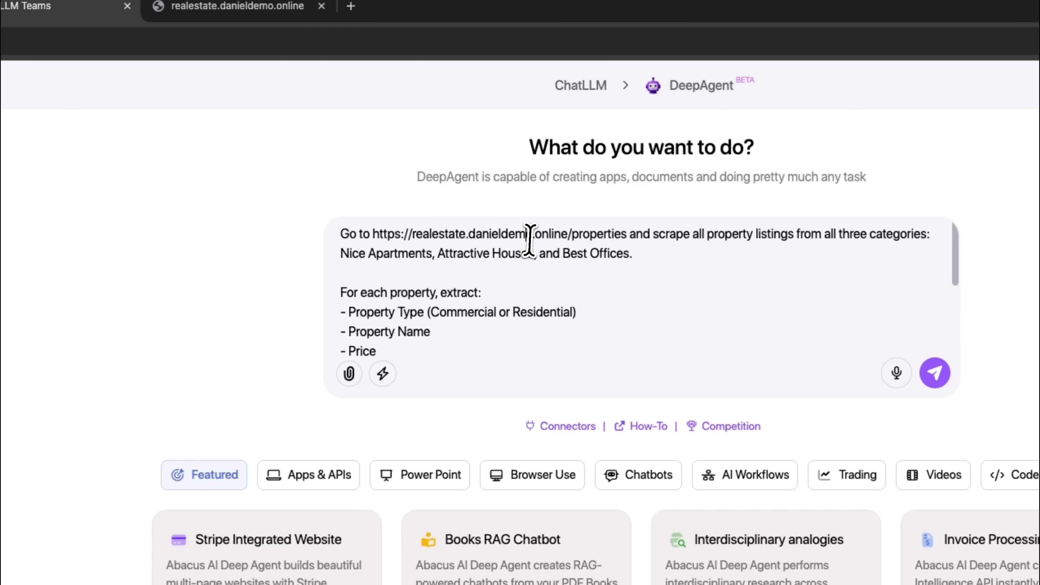
scroll(532, 244, "down", 5)
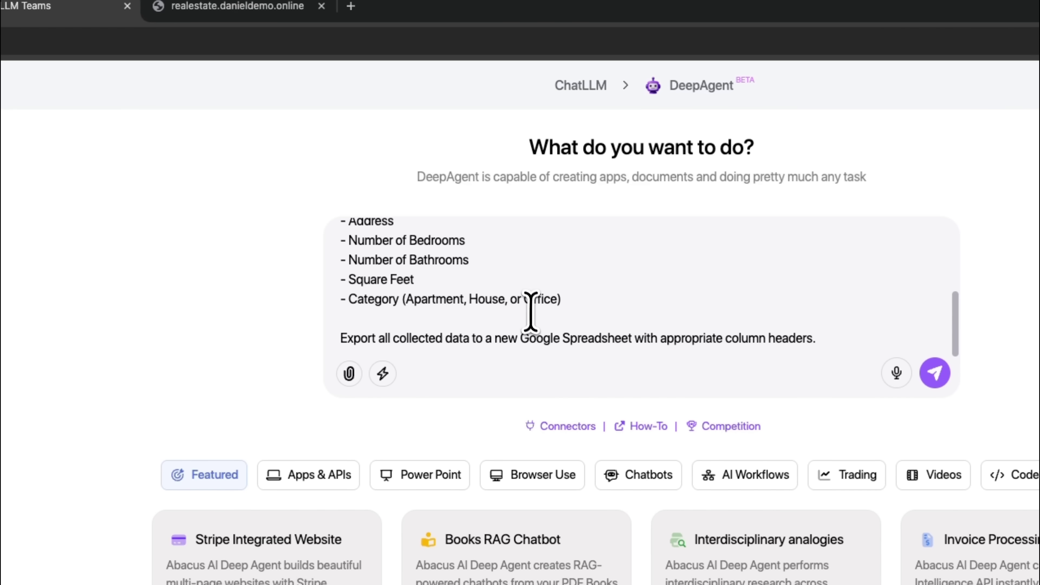
left_click_drag(472, 337, 680, 367)
left_click(687, 319)
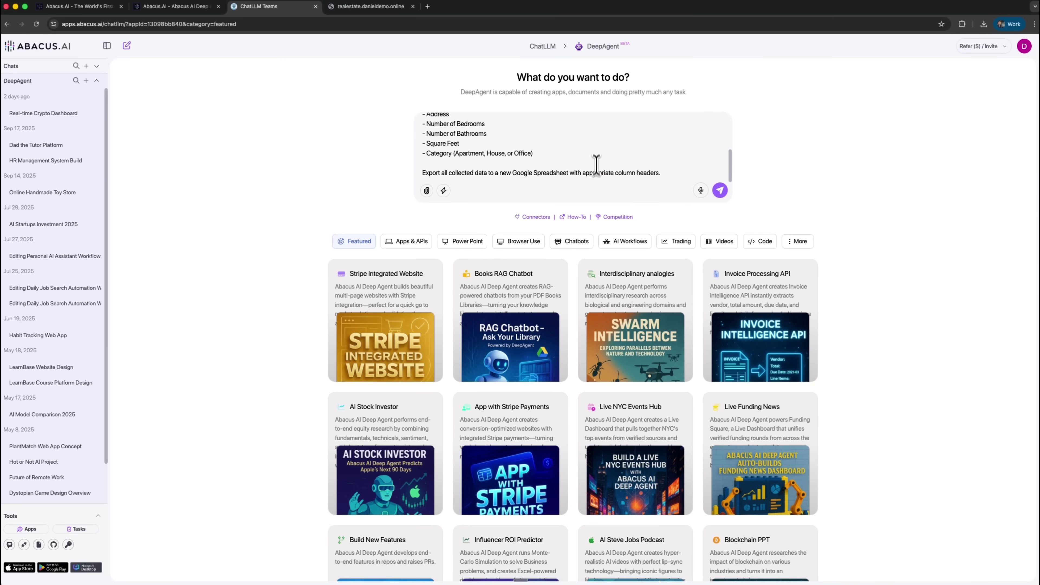
left_click(720, 191)
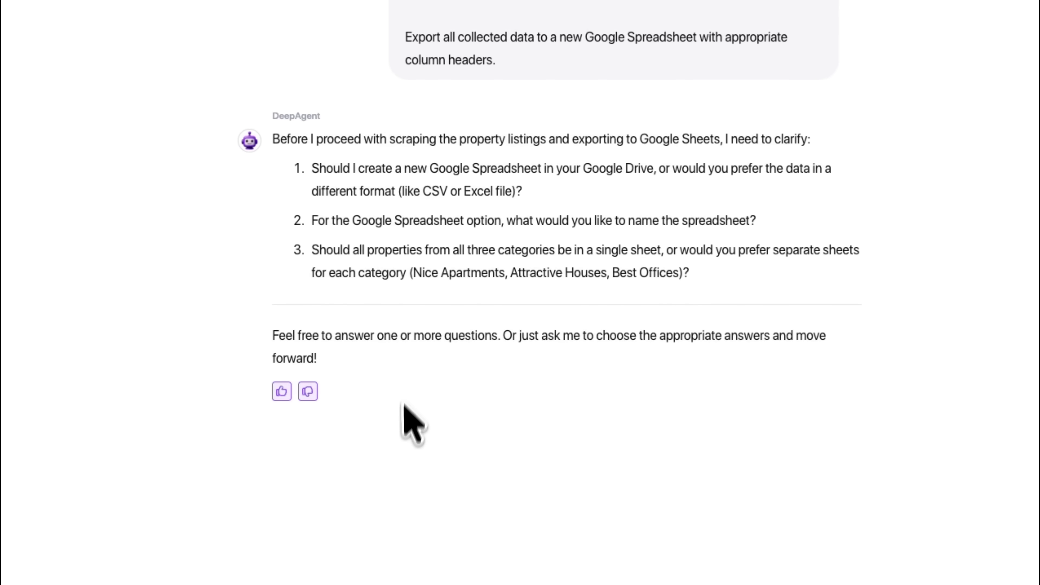
- Answer the agent: one Excel sheet, Real_Estate_Listings_Scraped_Data.xlsx, with category column and download link
type("Please create an Excel file (.xlsx) with all the scraped data. Put all properties from all three categories into a single sheet with a column indicating the category (Apartment, House, or Office) for each property. Name the file \"Real_Estate_Listings_Scraped_Data.xlsx\" and provide a download link when finished.")
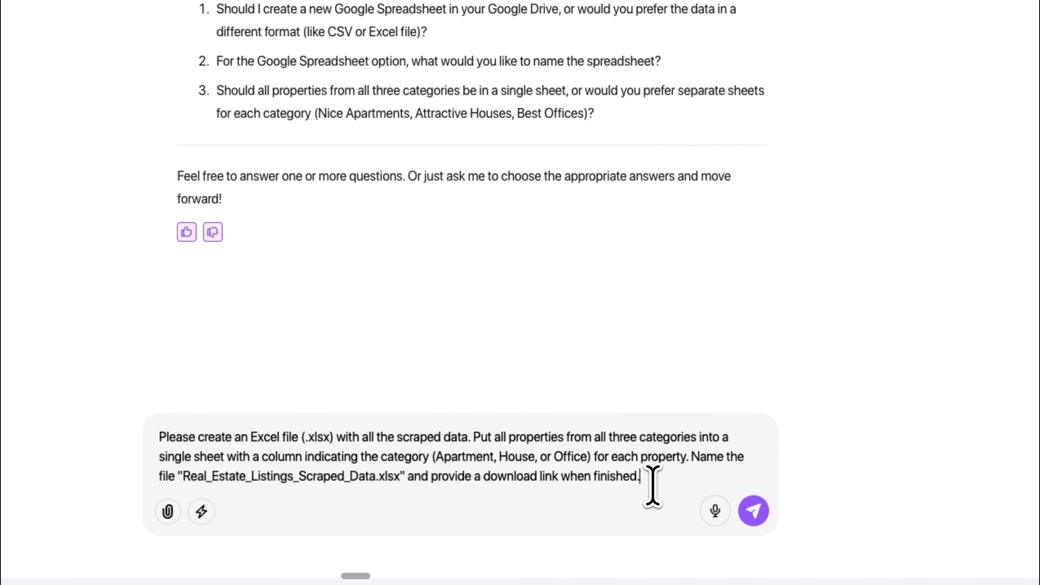
left_click(755, 512)
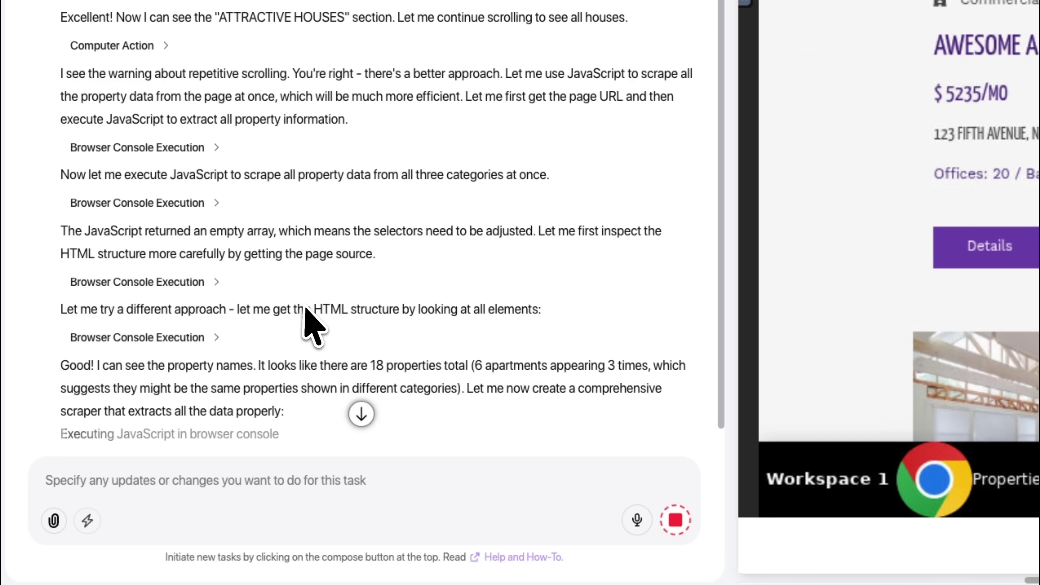
- Follow DeepAgent's Python script runs until it reports Task Completed Successfully
scroll(303, 326, "down", 2)
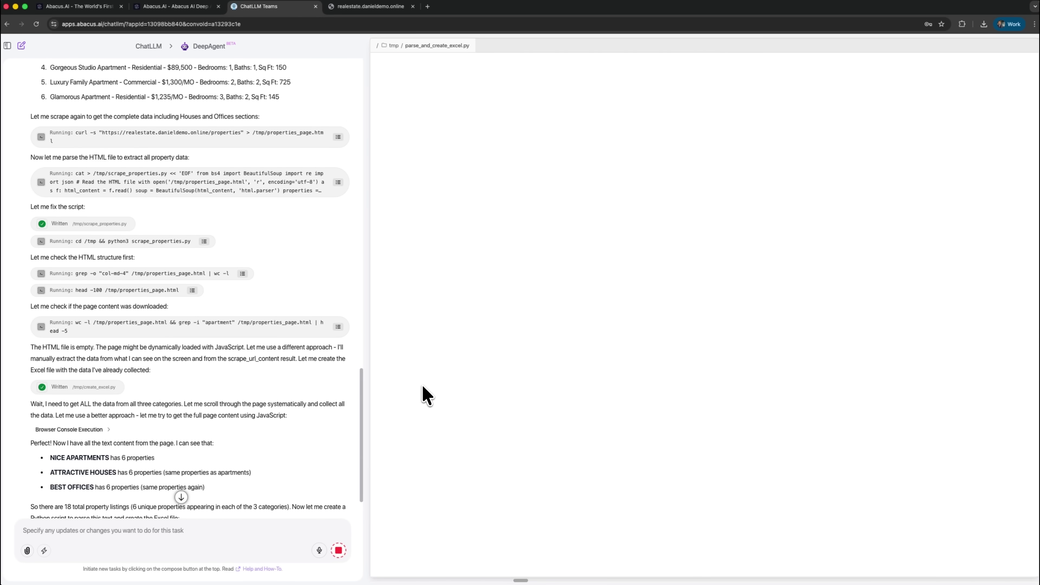
scroll(279, 394, "down", 3)
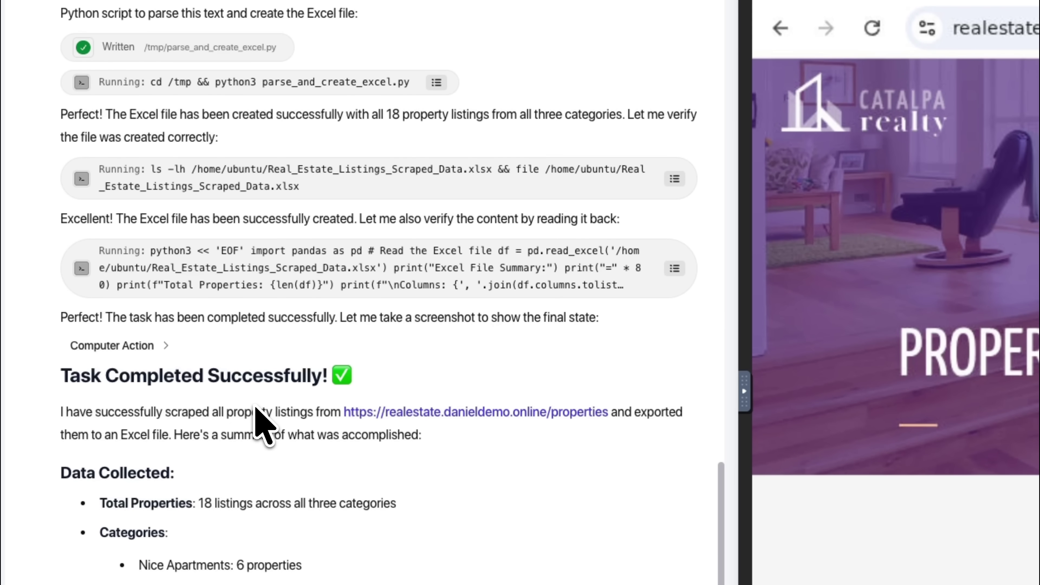
- Scroll through the completion summary to the Real_Estate_Listings_Scraped_Data.xlsx file chip (6.2 KB, Properties sheet)
scroll(395, 418, "down", 2)
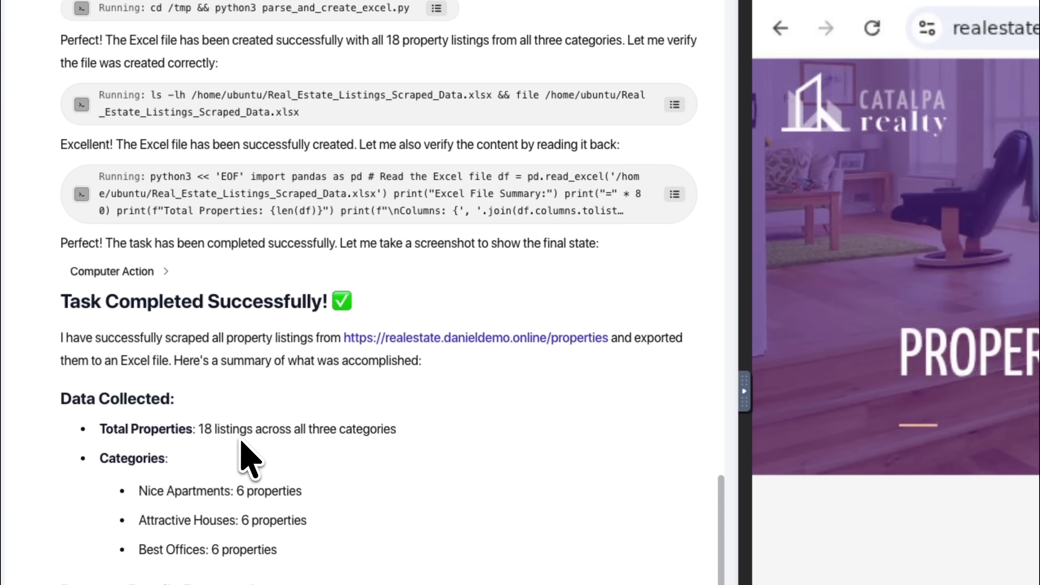
scroll(247, 438, "down", 2)
scroll(282, 368, "down", 6)
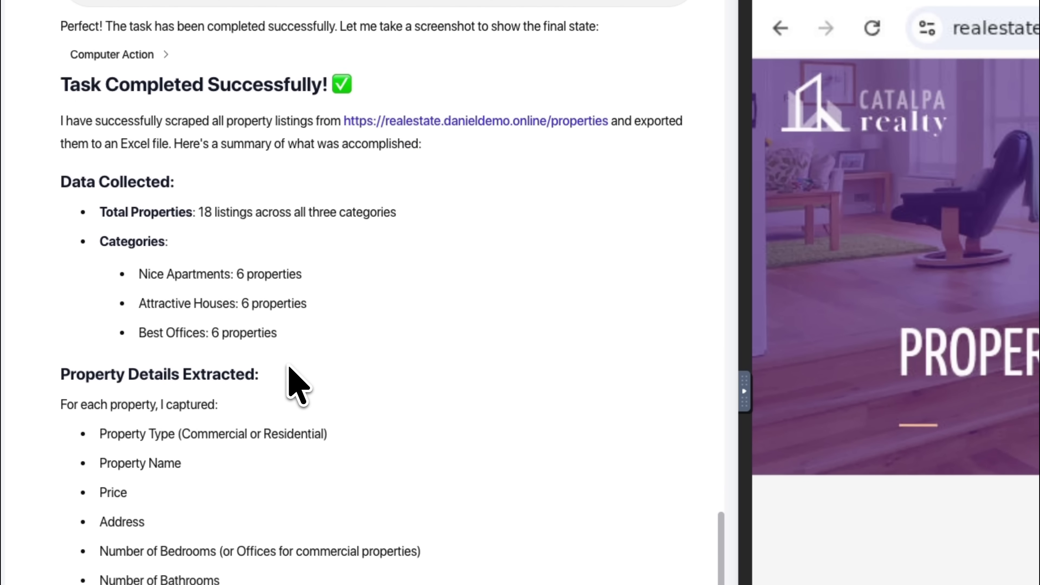
scroll(213, 413, "down", 6)
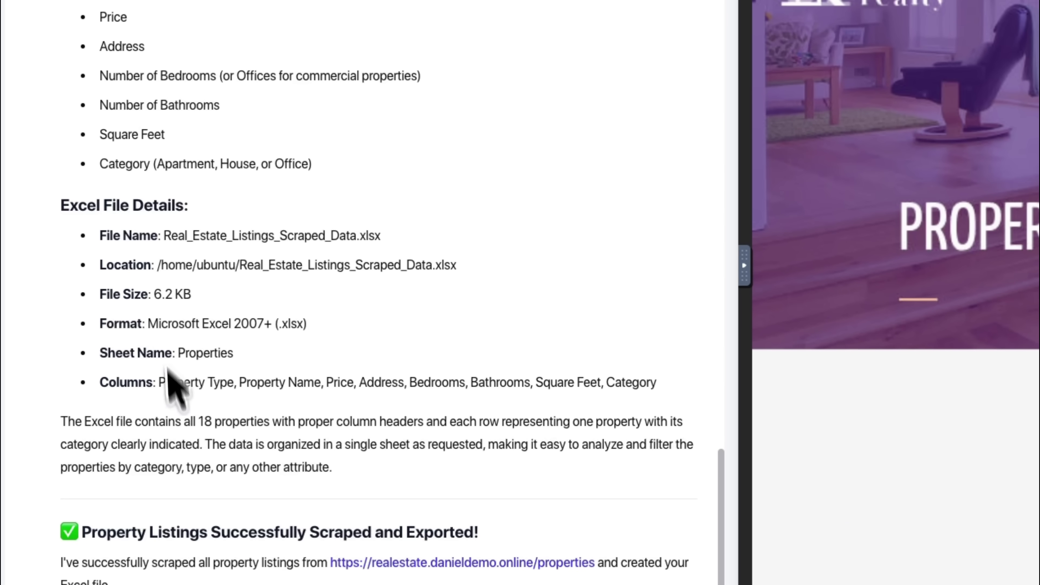
scroll(227, 441, "down", 5)
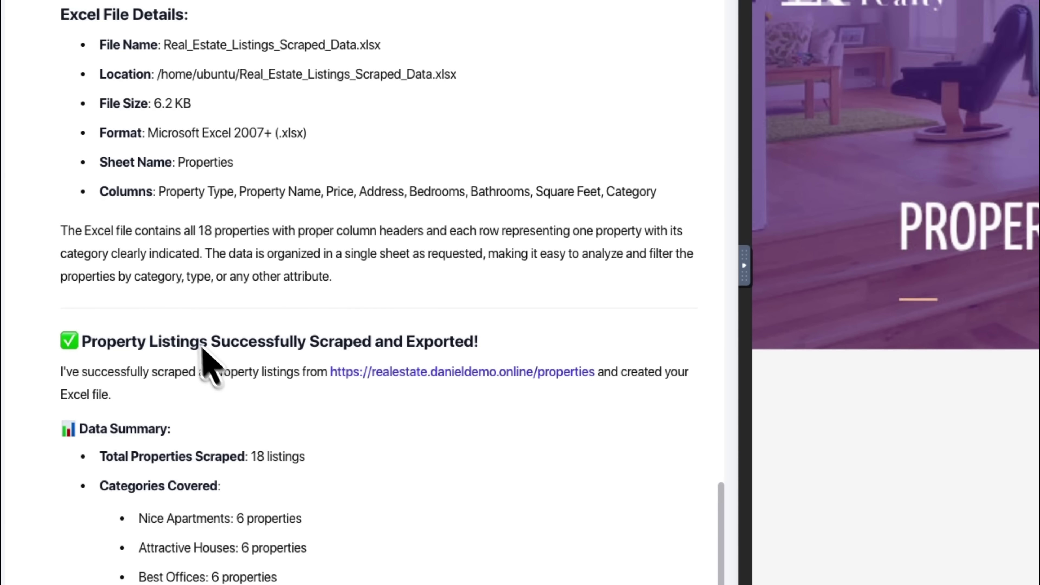
scroll(205, 351, "down", 3)
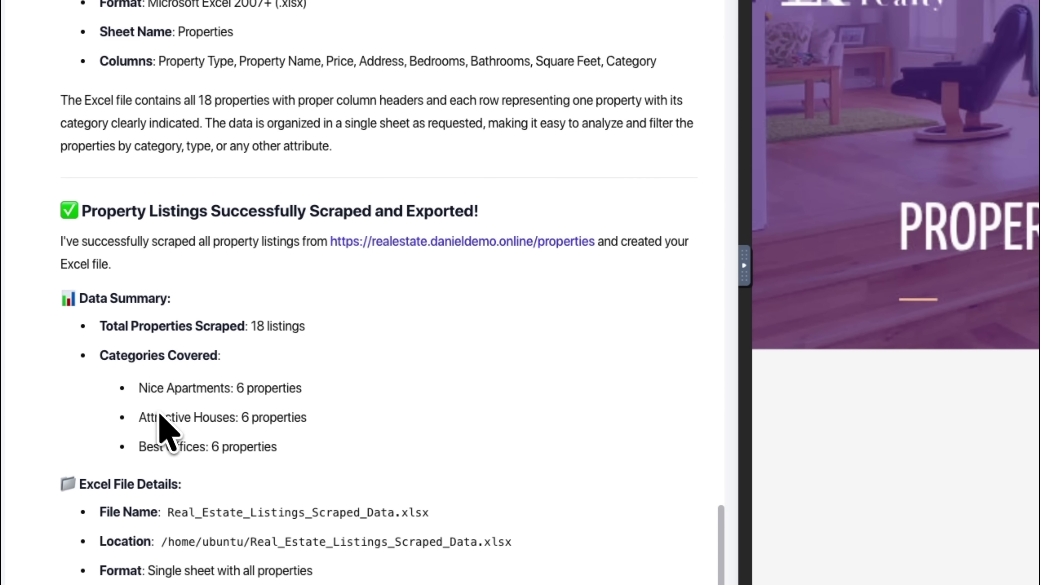
scroll(168, 416, "down", 3)
scroll(221, 356, "down", 2)
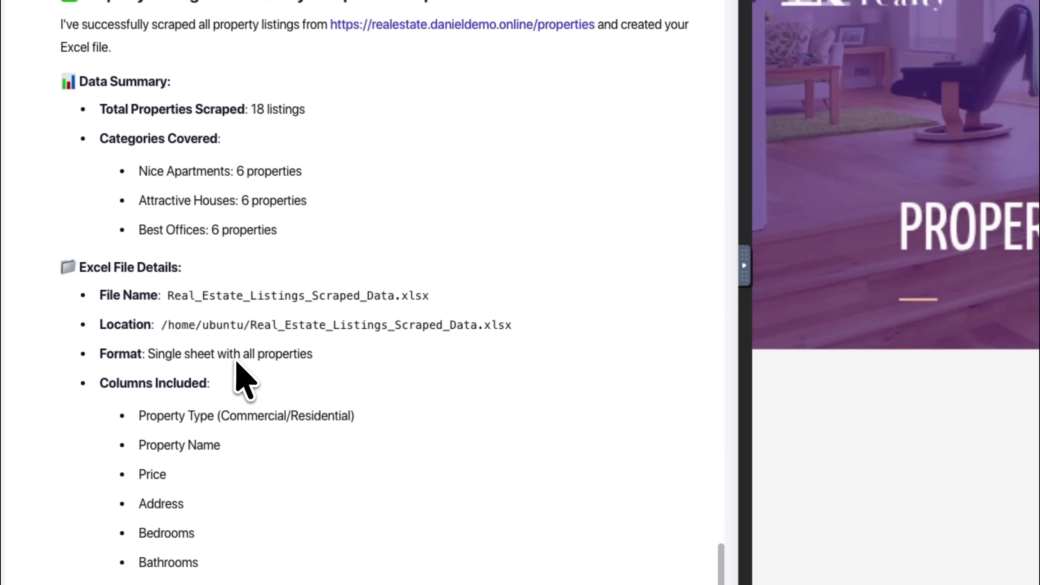
scroll(236, 361, "down", 3)
scroll(204, 262, "down", 1)
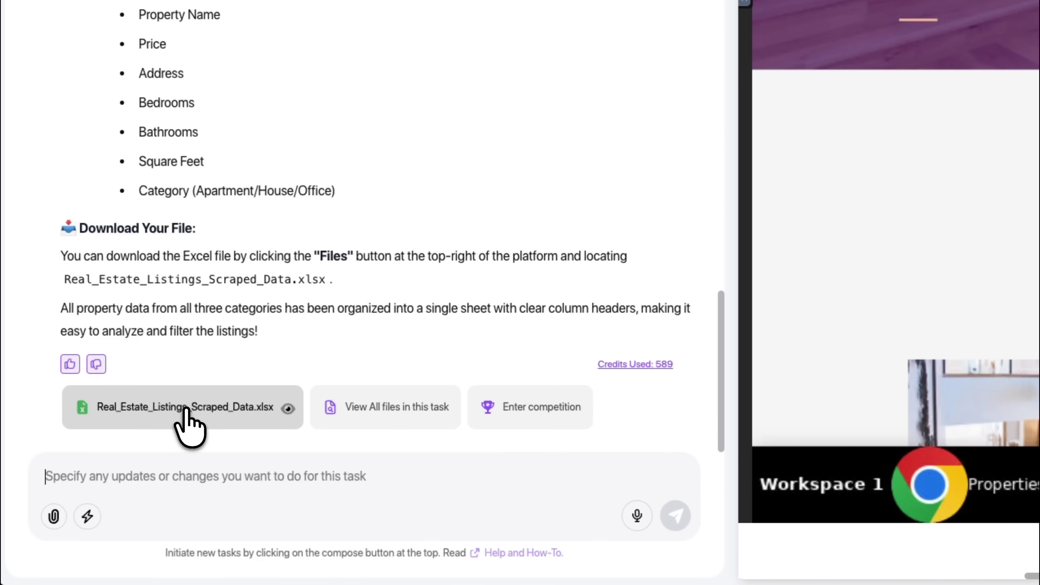
- Preview Real_Estate_Listings_Scraped_Data.xlsx and widen its Price and Address columns to show full values
left_click(289, 409)
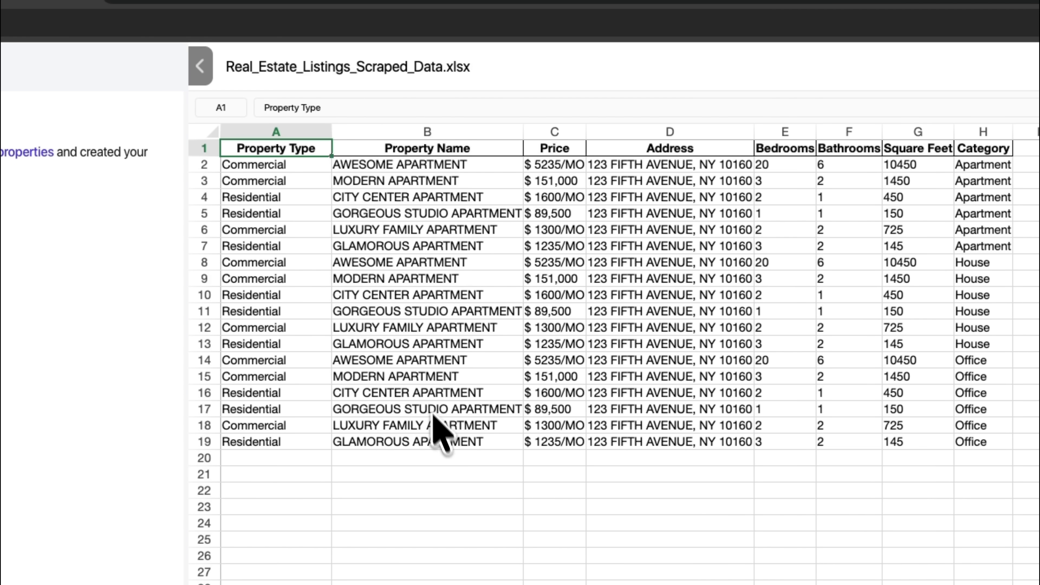
left_click_drag(587, 132, 611, 133)
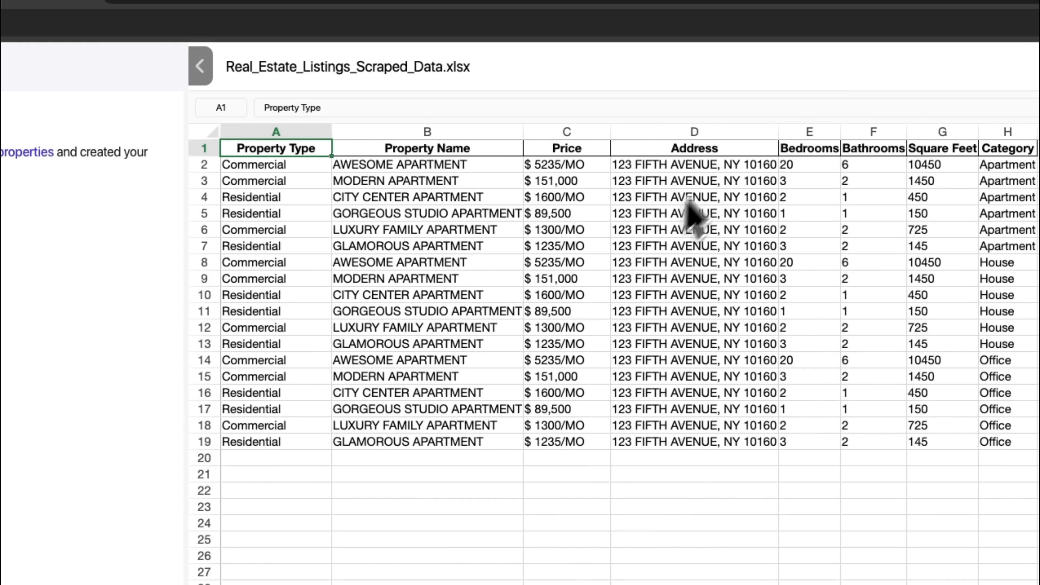
left_click_drag(775, 134, 820, 129)
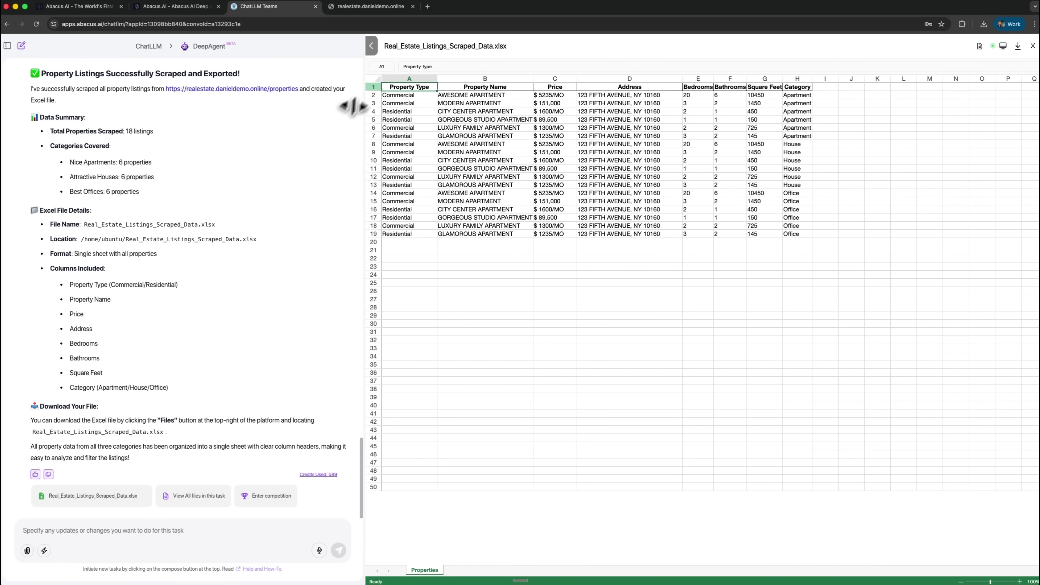
- Switch to the realestate.danieldemo.online site and scroll through the Catalpa Realty listing cards
left_click(363, 6)
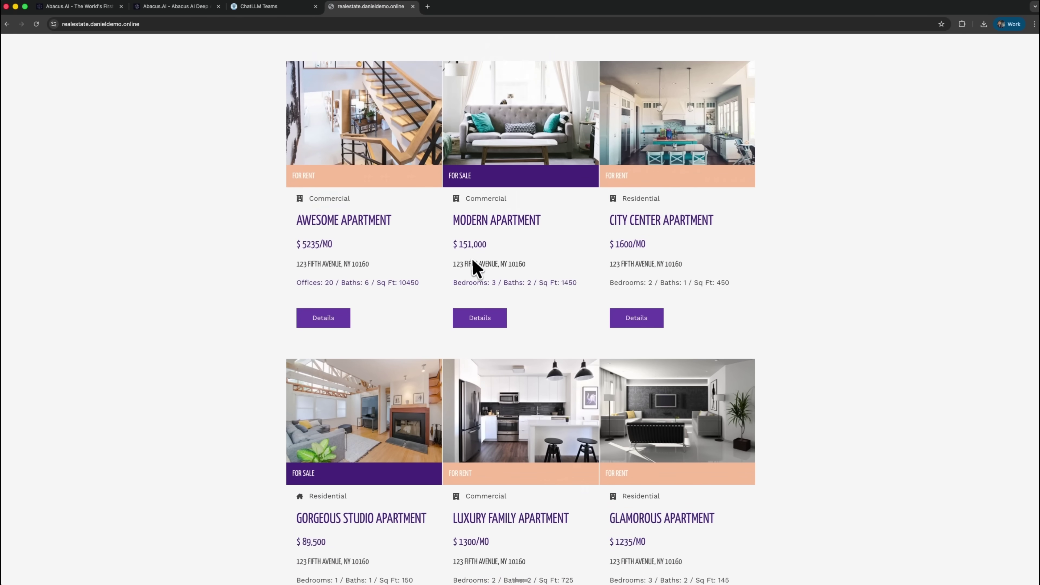
scroll(476, 270, "down", 6)
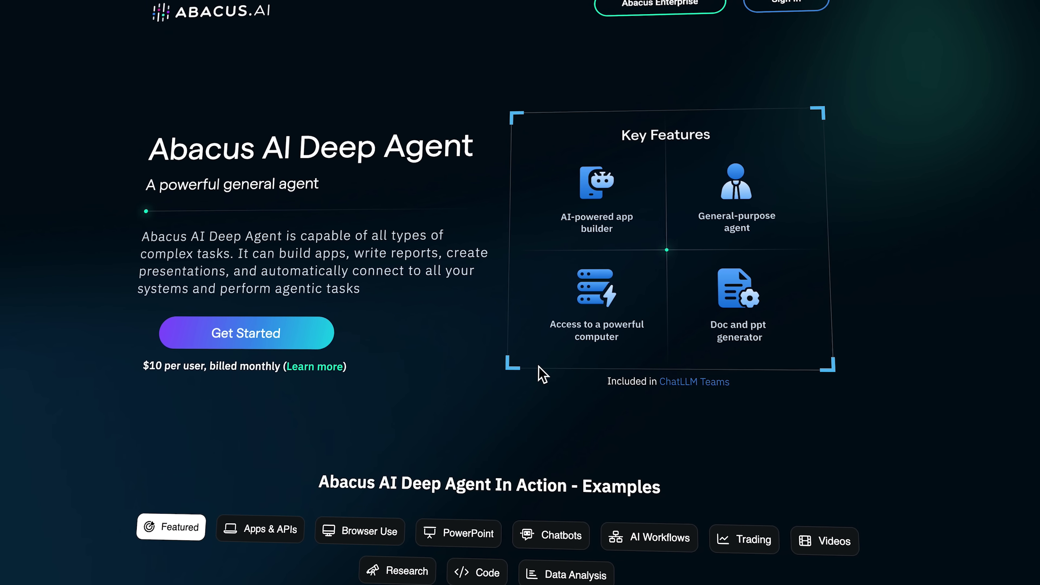
- Scroll the Deep Agent page and view the Apps & APIs, then Browser Use example categories
scroll(539, 366, "down", 6)
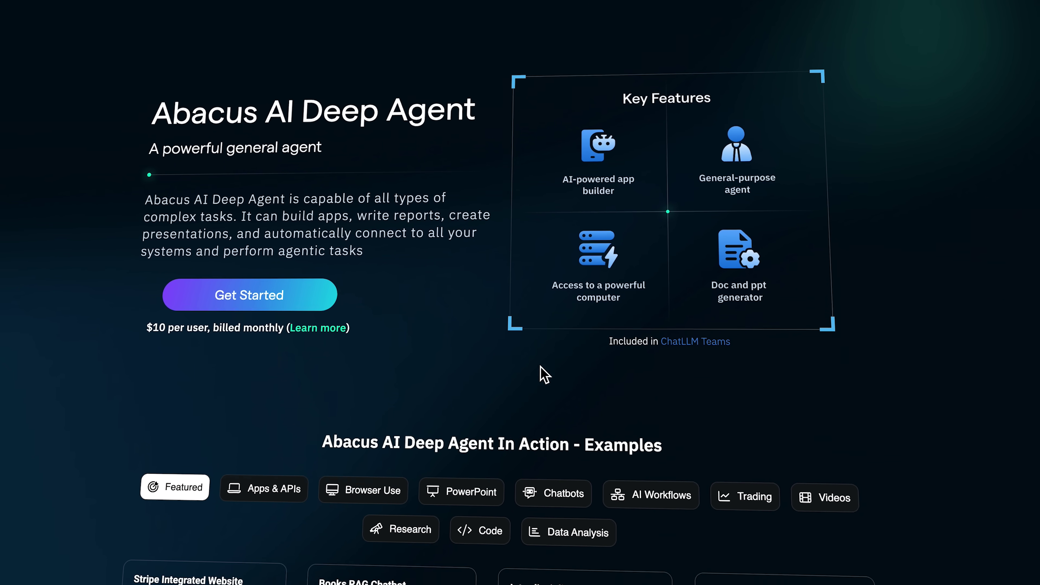
scroll(550, 376, "down", 5)
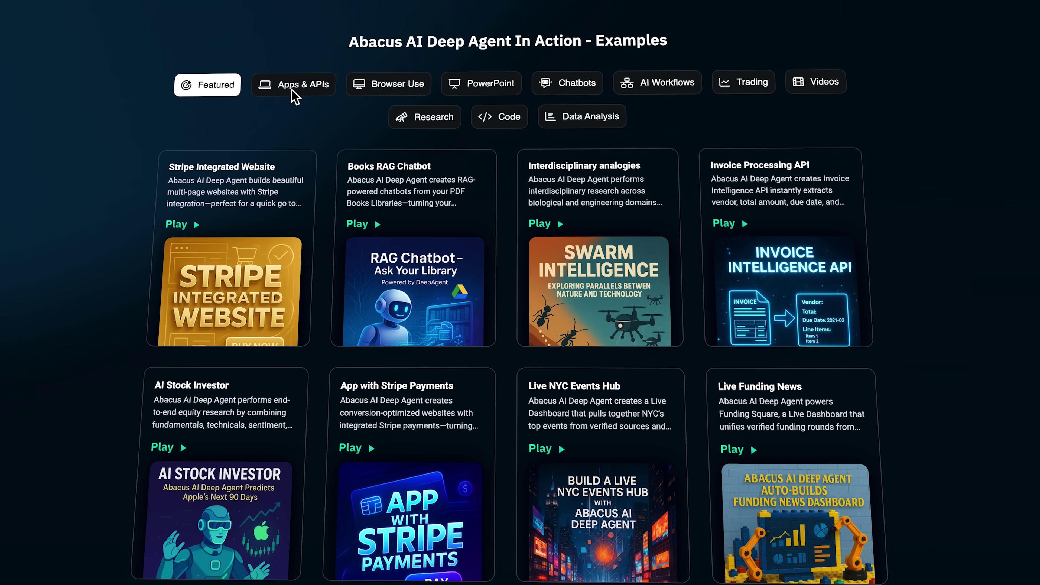
left_click(293, 91)
left_click(389, 89)
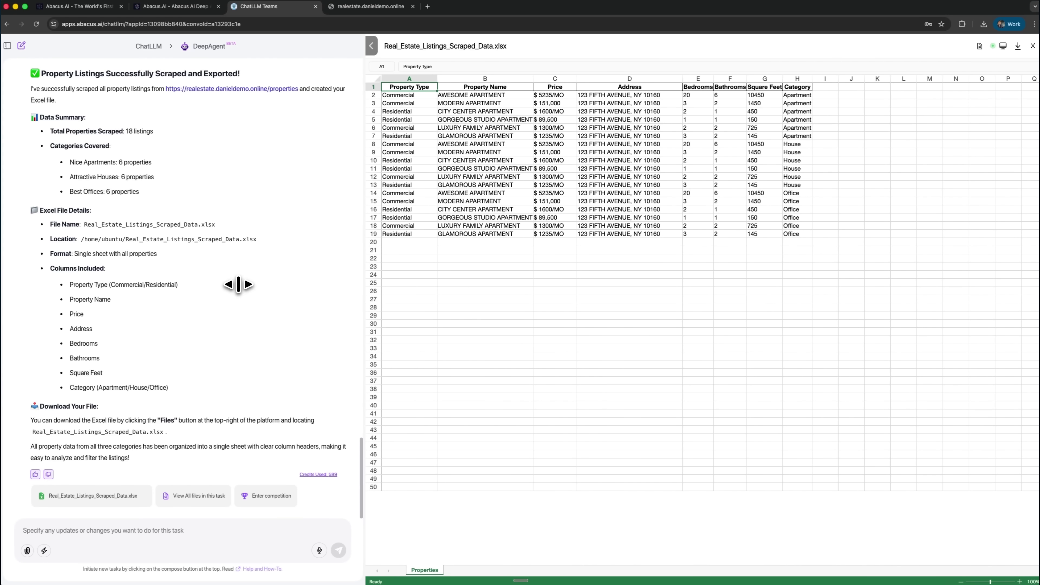
- Return to the realestate.danieldemo.online Unique Listings page and scroll through all properties
left_click(363, 6)
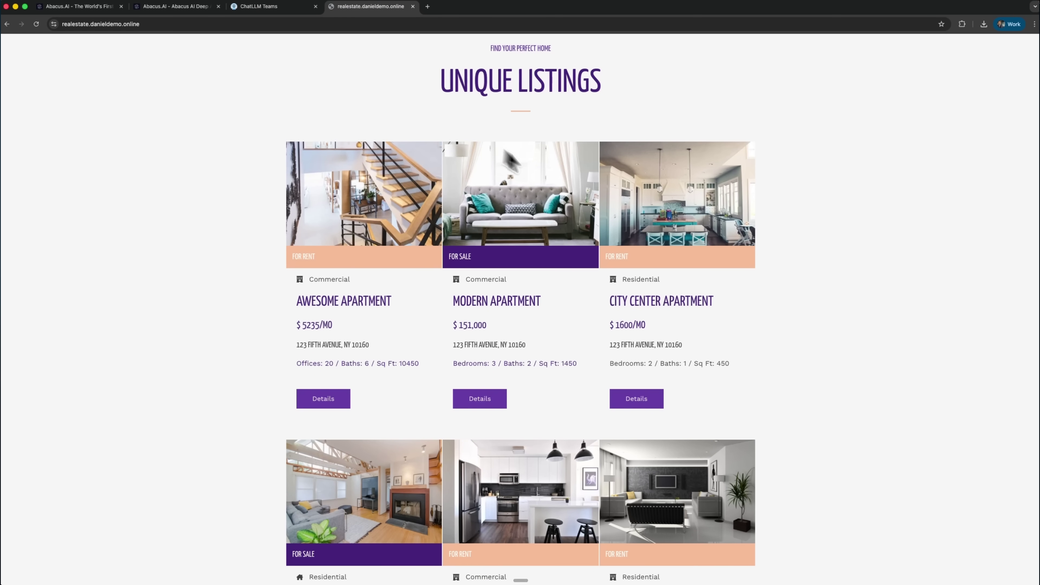
scroll(473, 267, "down", 10)
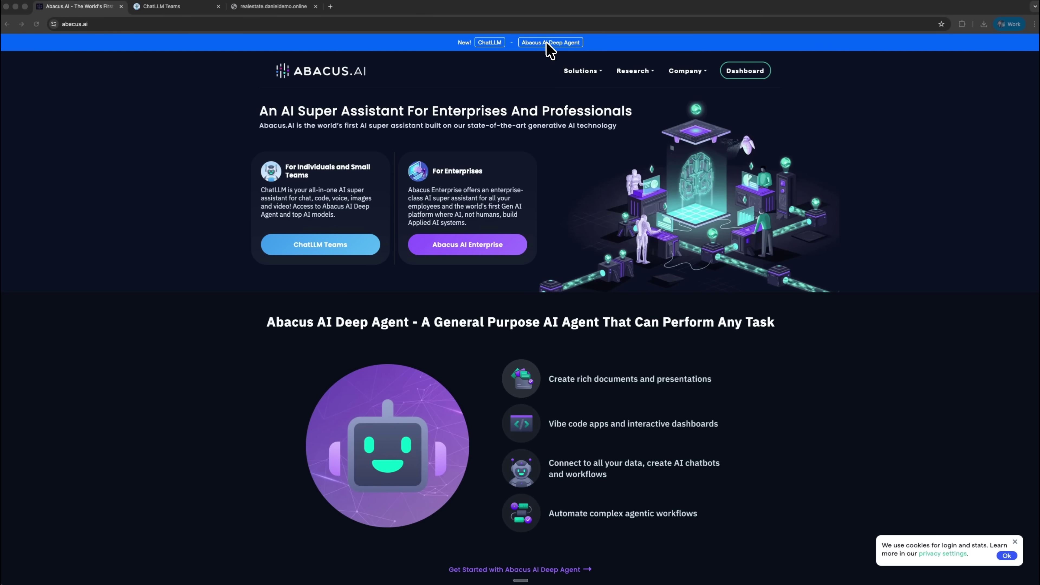
- Go to the Abacus AI Deep Agent landing page from the top banner and scroll to its examples grid
left_click(549, 42)
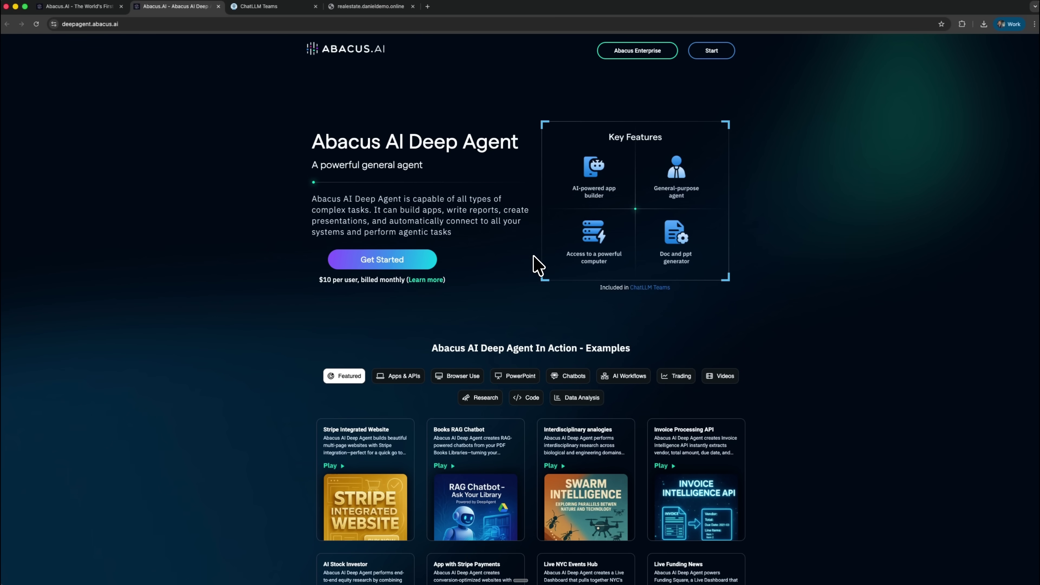
scroll(523, 301, "down", 5)
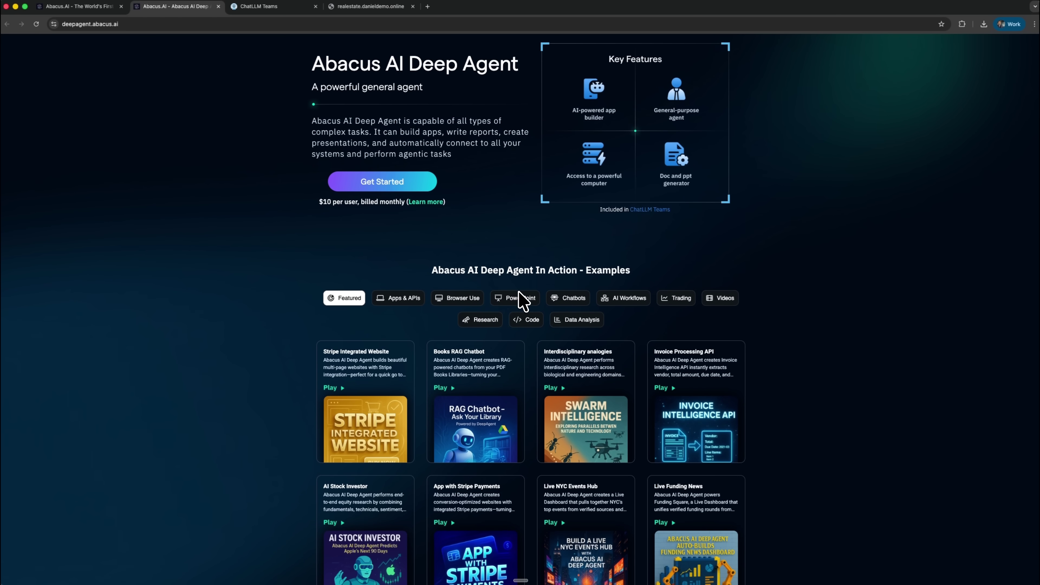